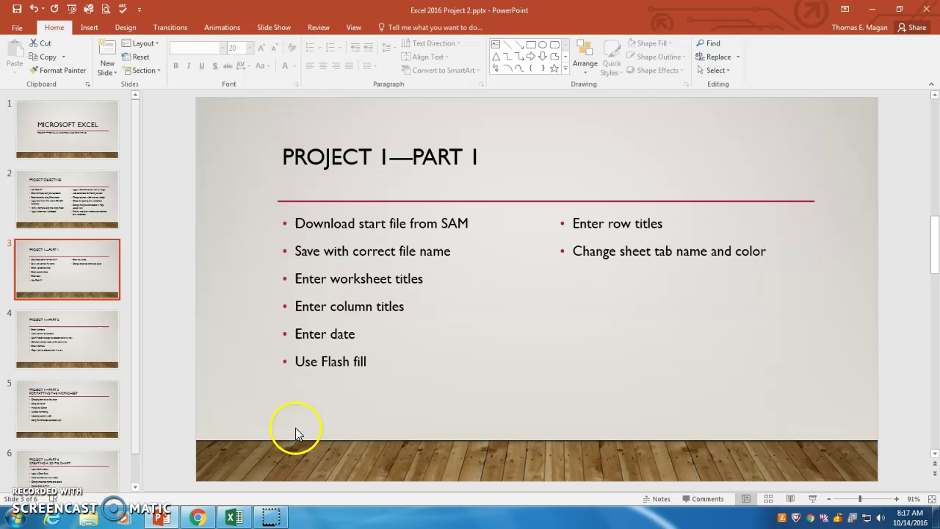
Hide PowerPoint and Chrome to reveal the salary report, then check Hours Worked in D5 and D9.
left_click(872, 9)
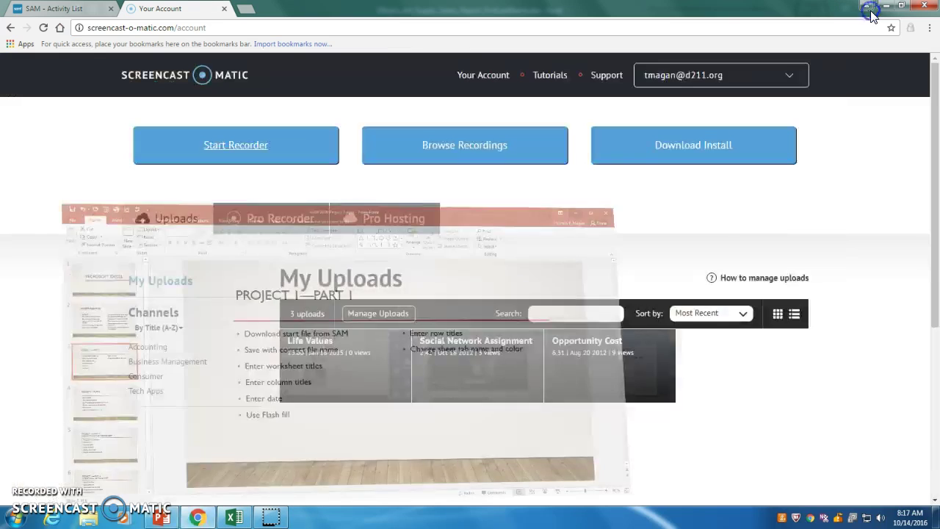
left_click(886, 6)
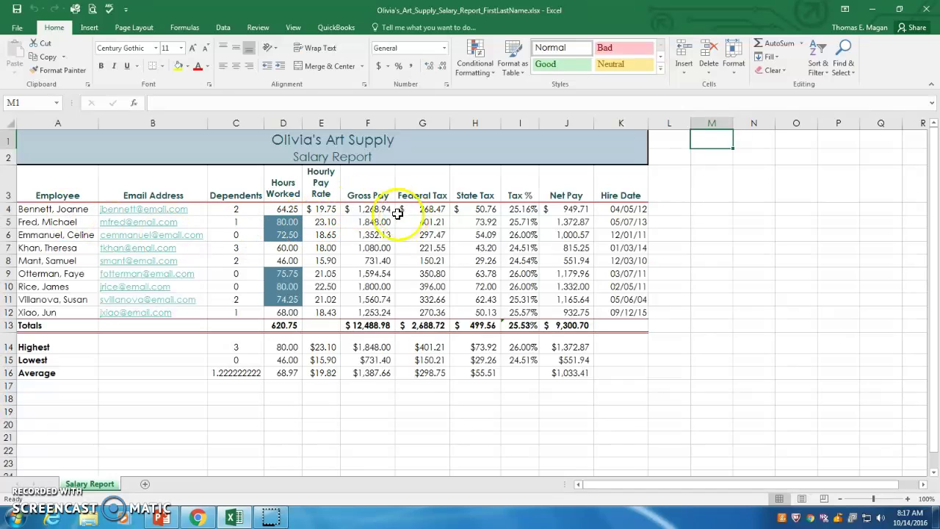
left_click(281, 223)
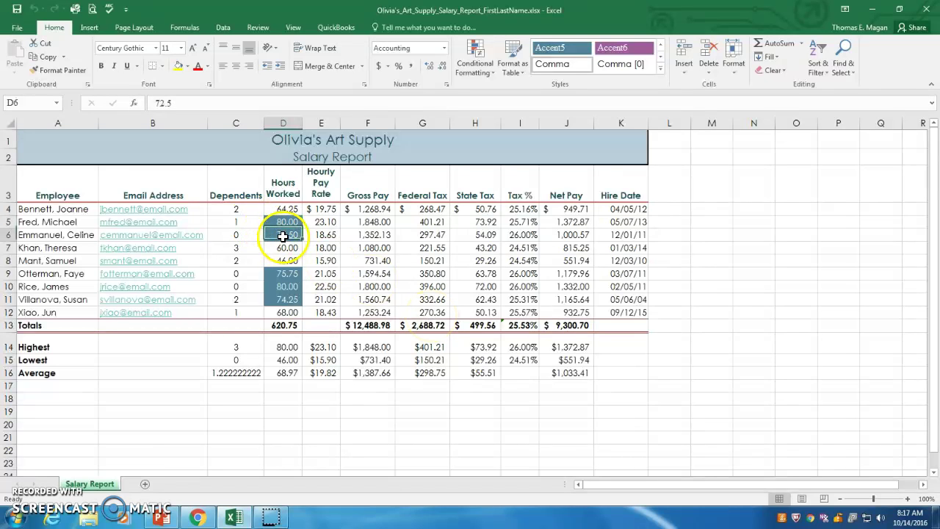
left_click(288, 275, "ctrl")
Review the Hours Worked values in D10 and again in D5.
left_click(286, 287, "ctrl")
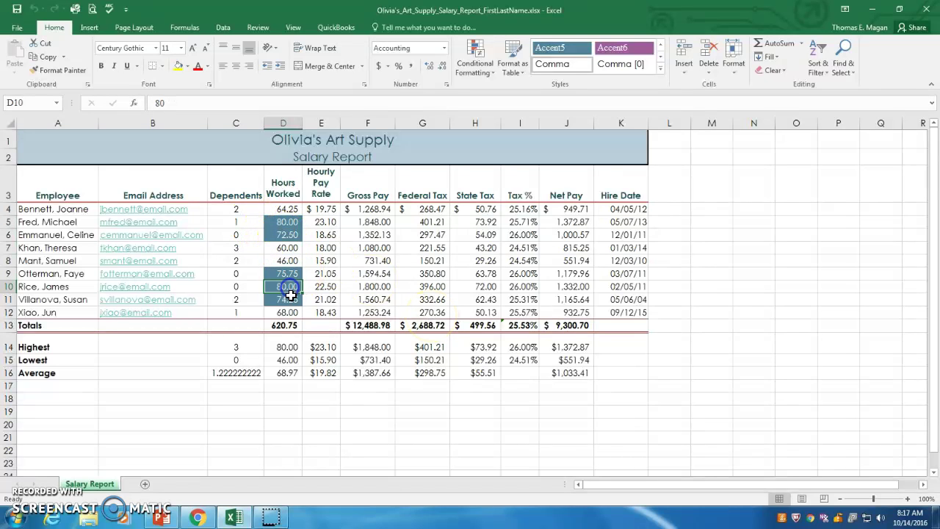
left_click(288, 299, "ctrl")
left_click(287, 287, "ctrl")
left_click(287, 236, "ctrl")
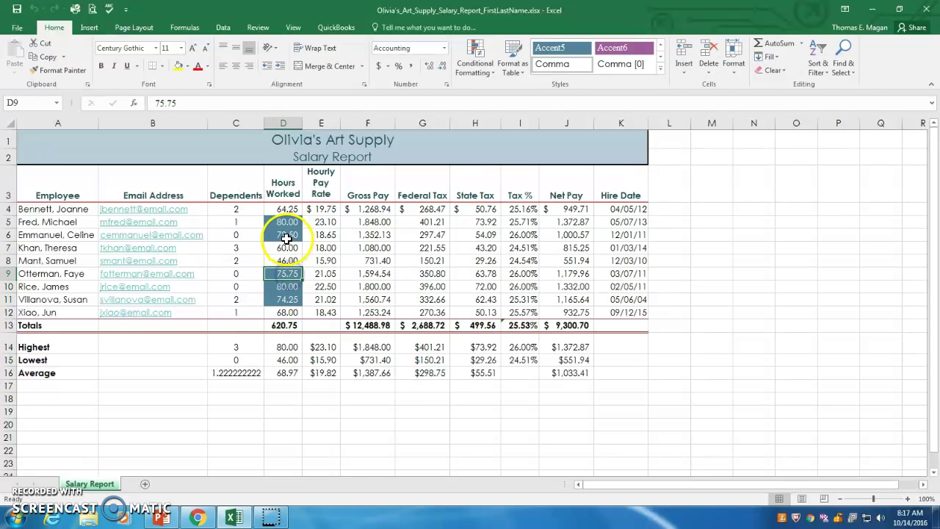
left_click(281, 224, "ctrl")
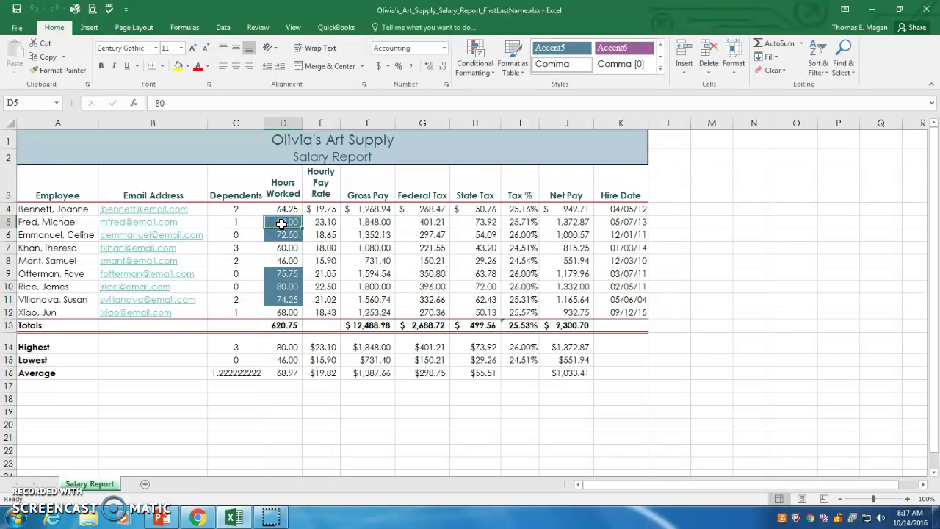
left_click(282, 223, "ctrl")
left_click(290, 225, "ctrl")
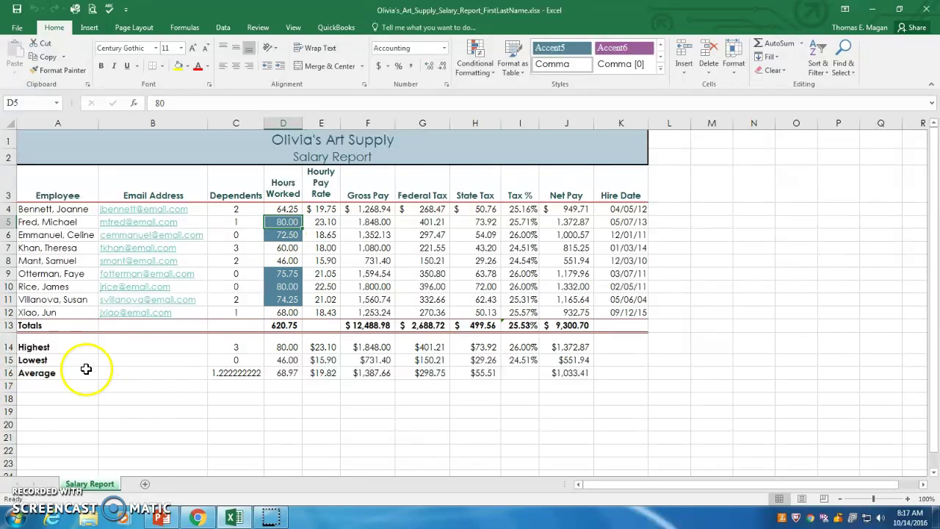
left_click(55, 357)
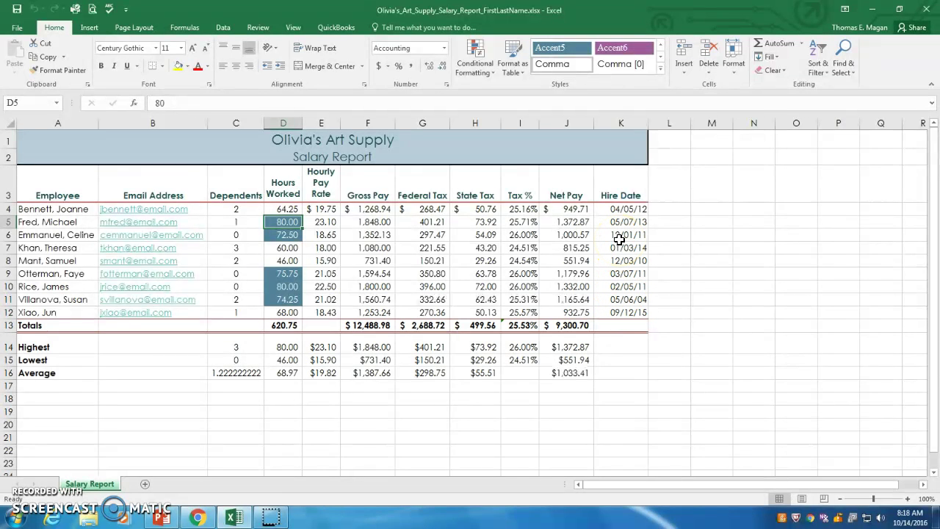
Minimize Excel and go to Chrome's SAM Activity List, scrolling down to Excel 2016 Project 2.
left_click(874, 12)
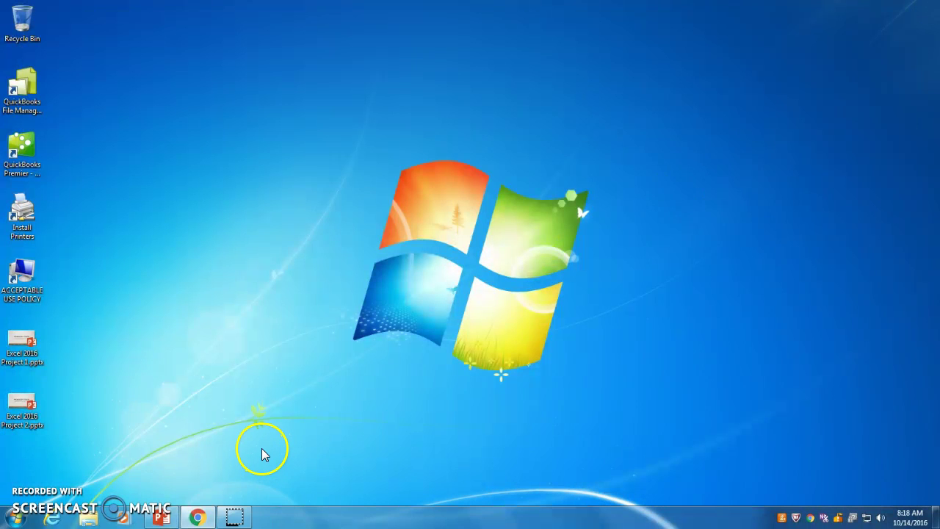
left_click(200, 518)
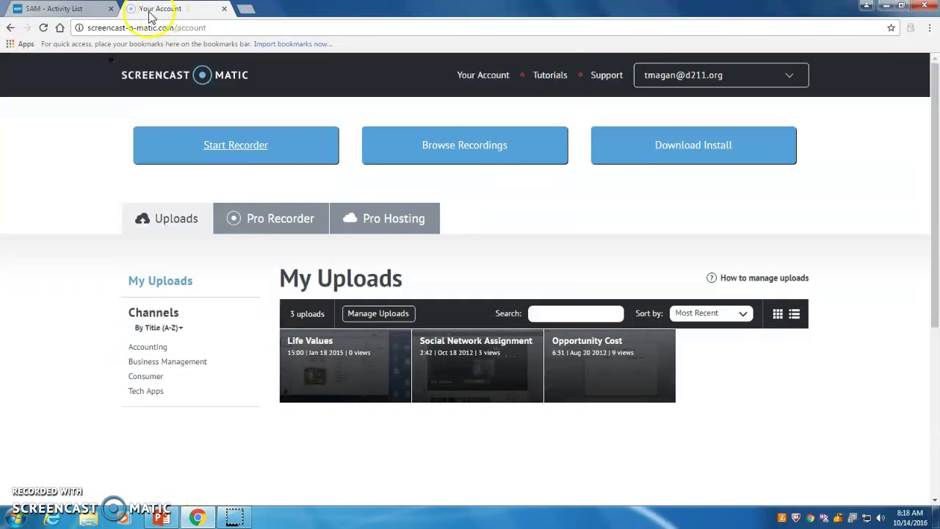
left_click(87, 15)
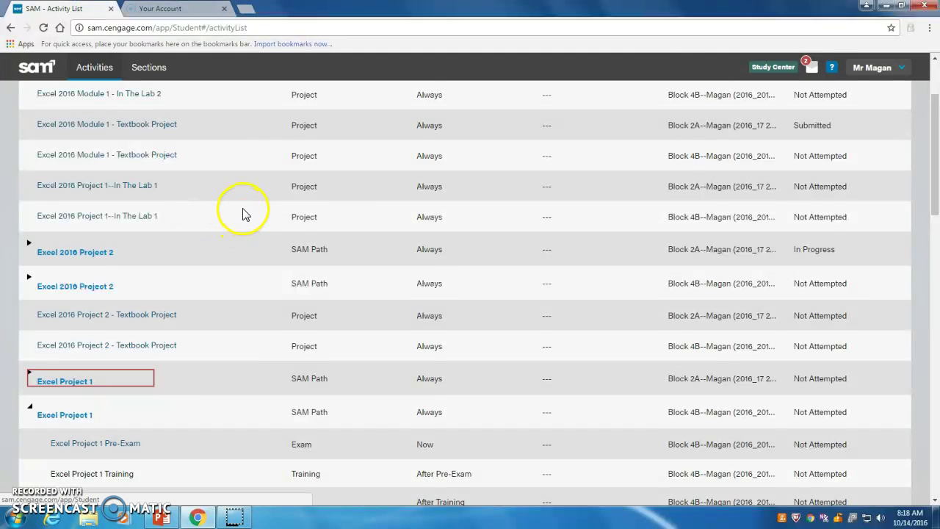
scroll(242, 212, "down", 1)
scroll(245, 212, "down", 1)
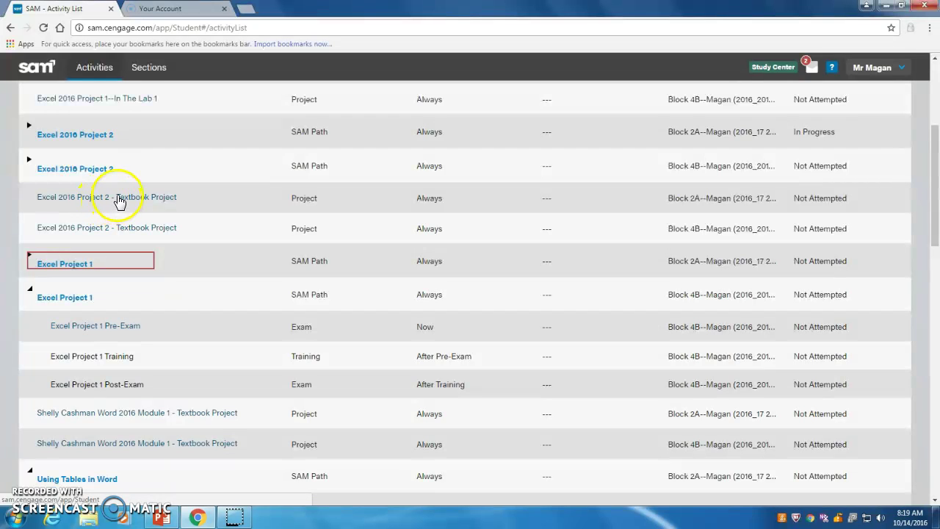
Start Excel 2016 Project 2 - Textbook Project to show its instructions.
left_click(118, 198)
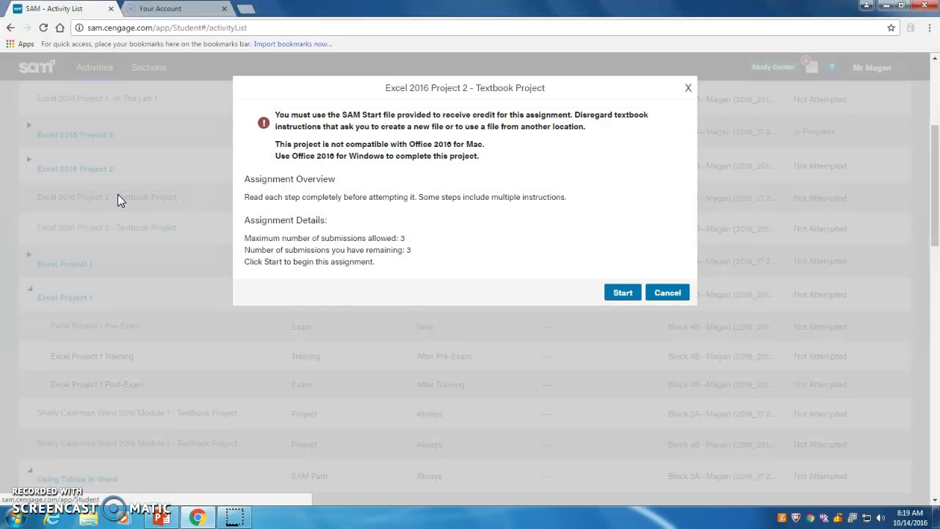
left_click(622, 293)
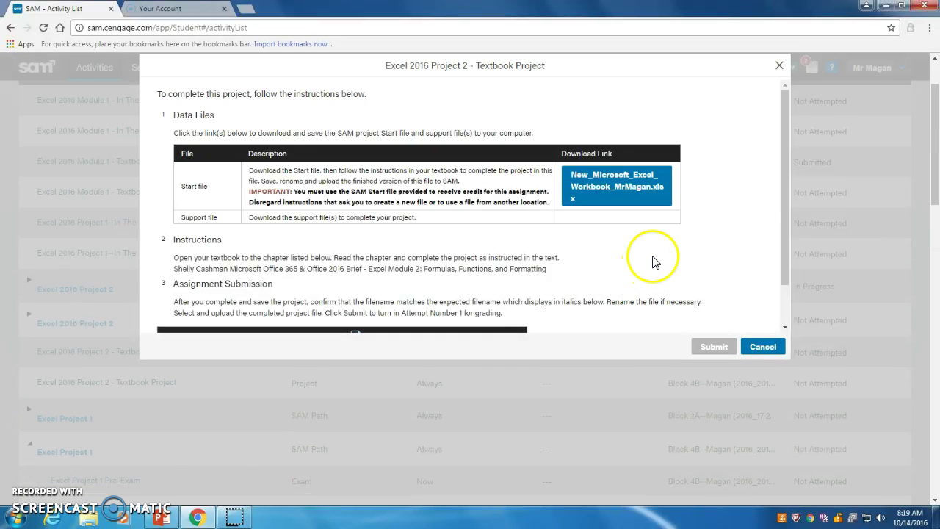
scroll(655, 249, "down", 3)
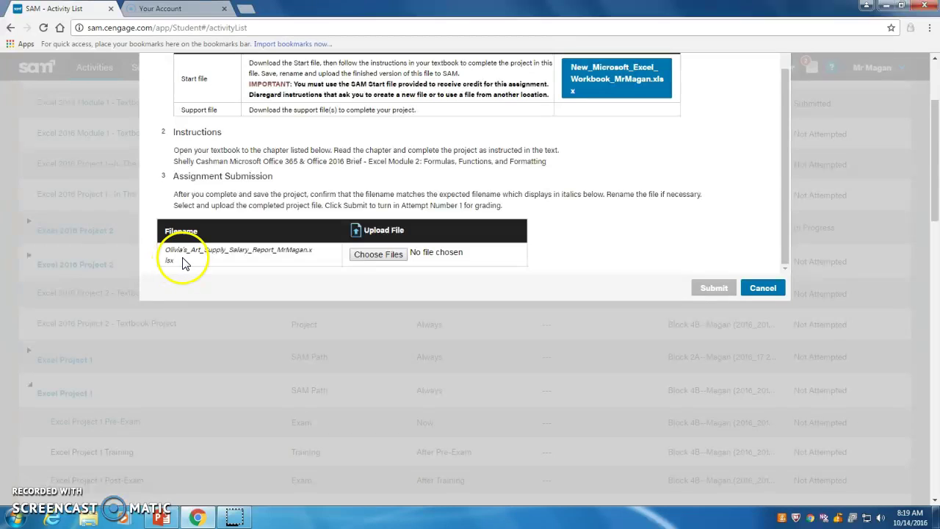
Copy the italic expected submission filename from the instructions.
left_click_drag(175, 260, 159, 249)
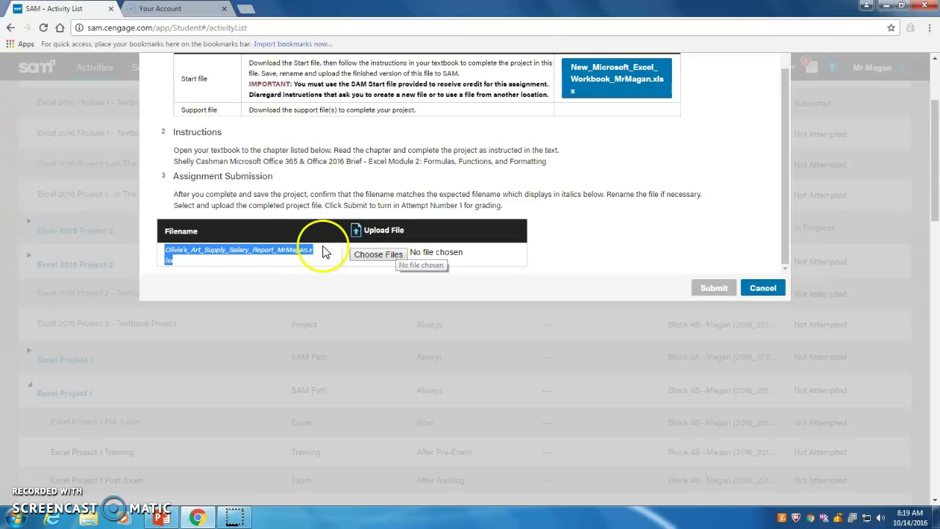
right_click(210, 248)
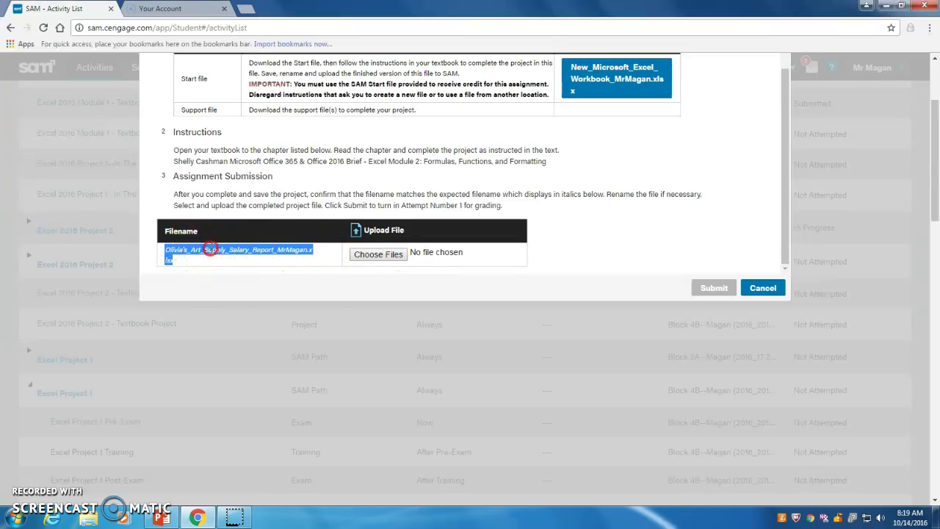
left_click(235, 257)
left_click(571, 269)
Download the New_Microsoft_Excel_Workbook start file and open it in Excel.
scroll(619, 228, "up", 3)
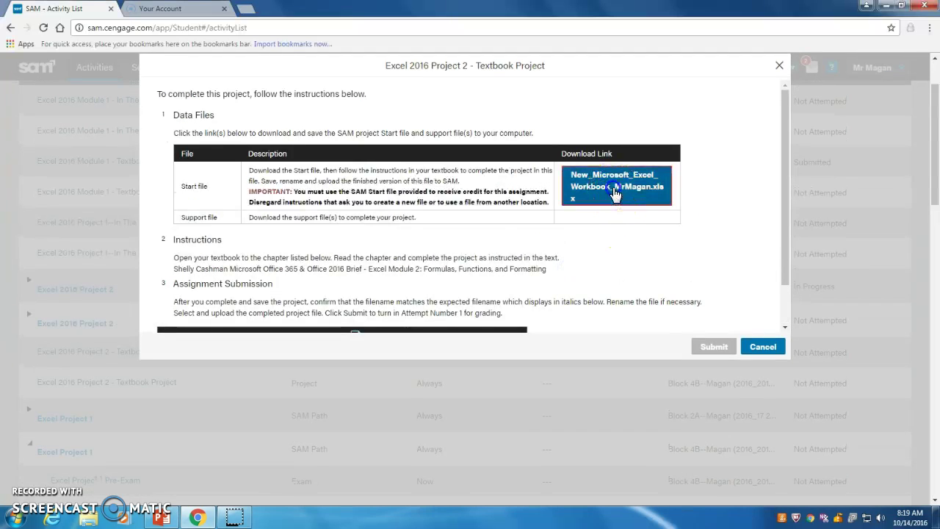
left_click(610, 188)
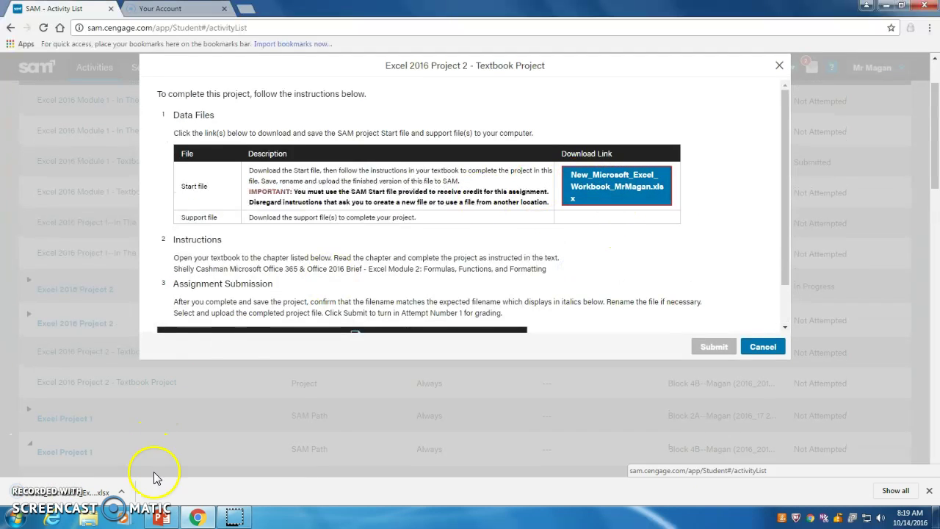
left_click(110, 499)
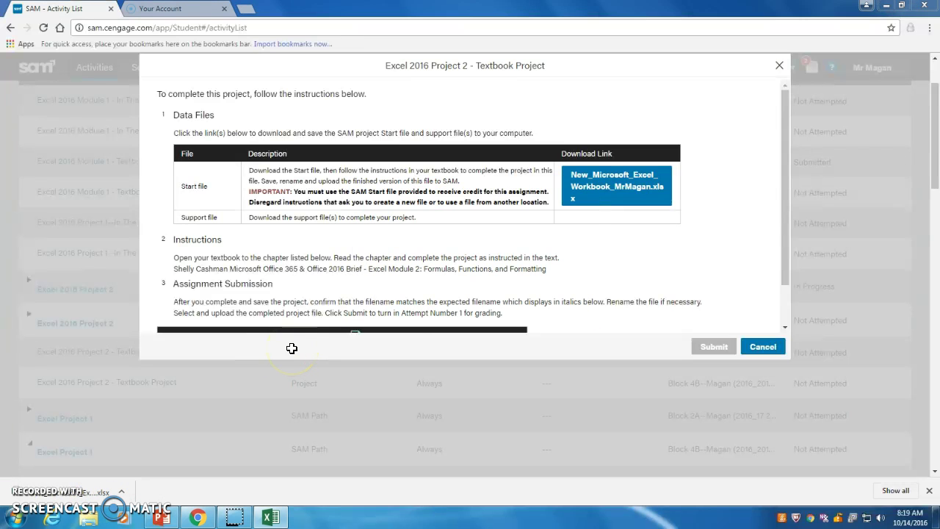
left_click(95, 497)
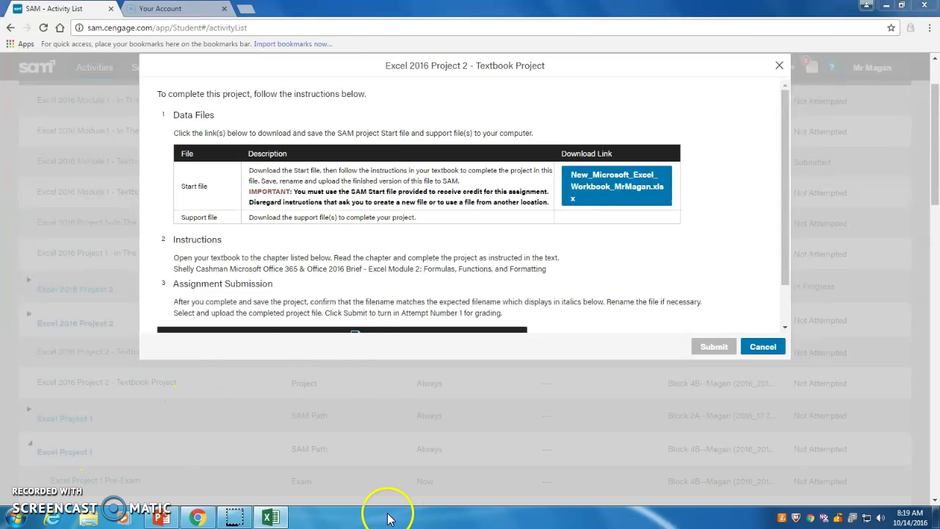
left_click(585, 206)
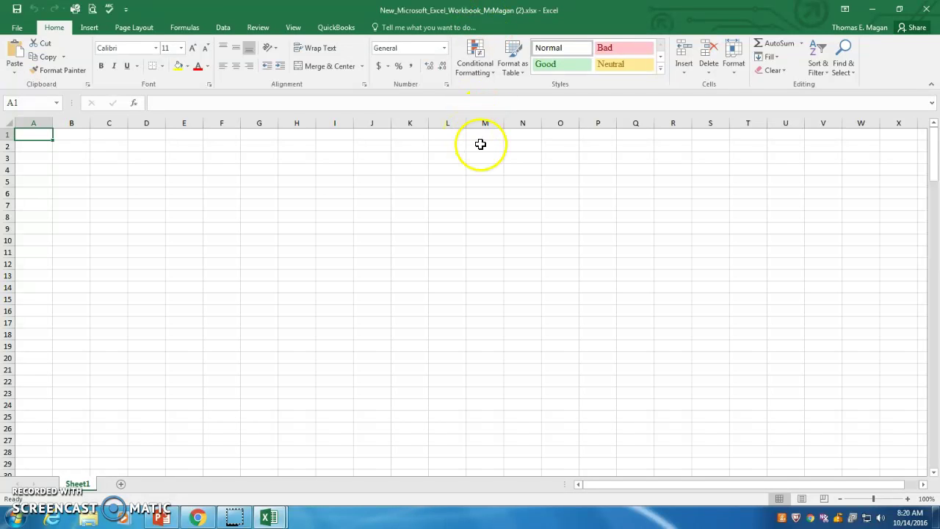
In Save As, create a 'Sam Project 2' folder inside the Excel folder and open it.
left_click(16, 28)
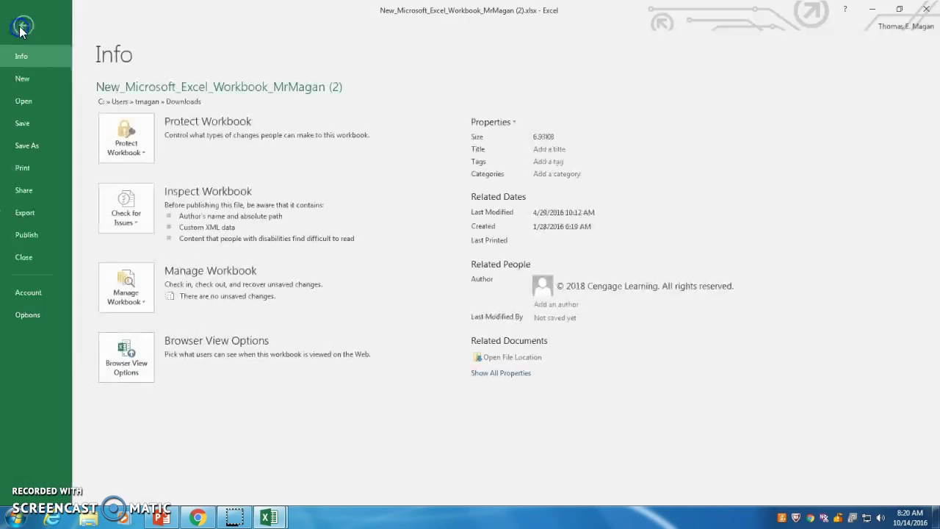
left_click(19, 148)
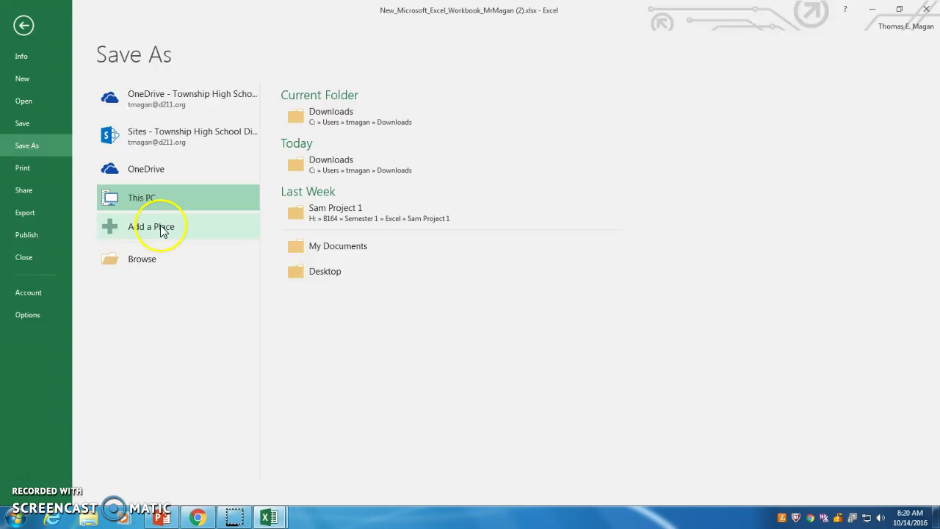
left_click(400, 216)
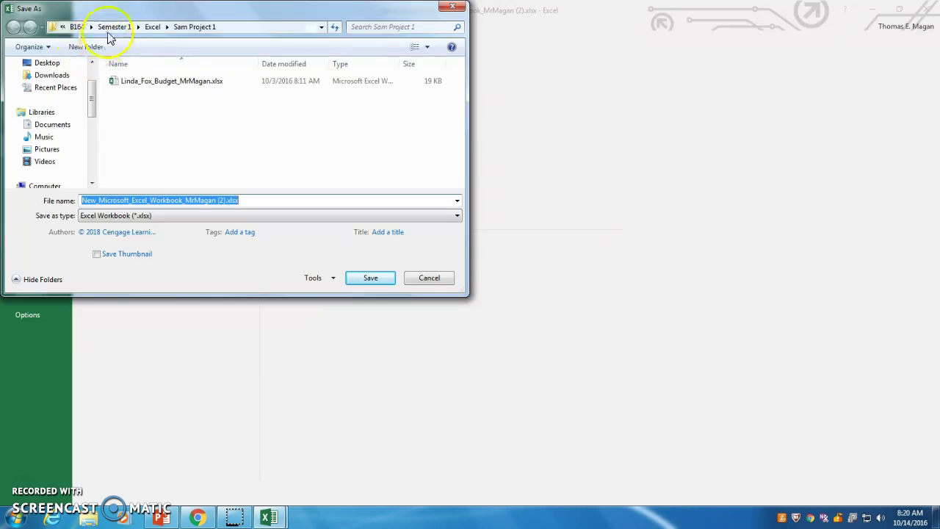
left_click(154, 28)
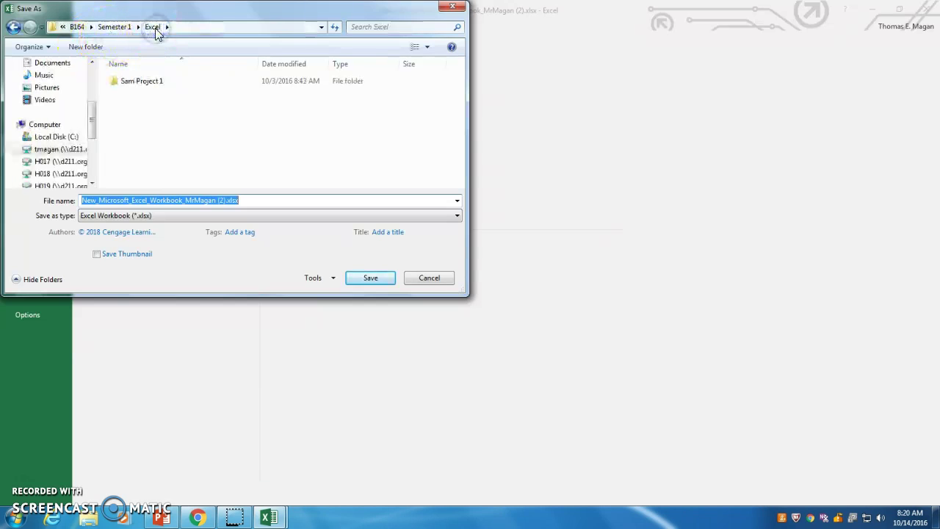
left_click(166, 126)
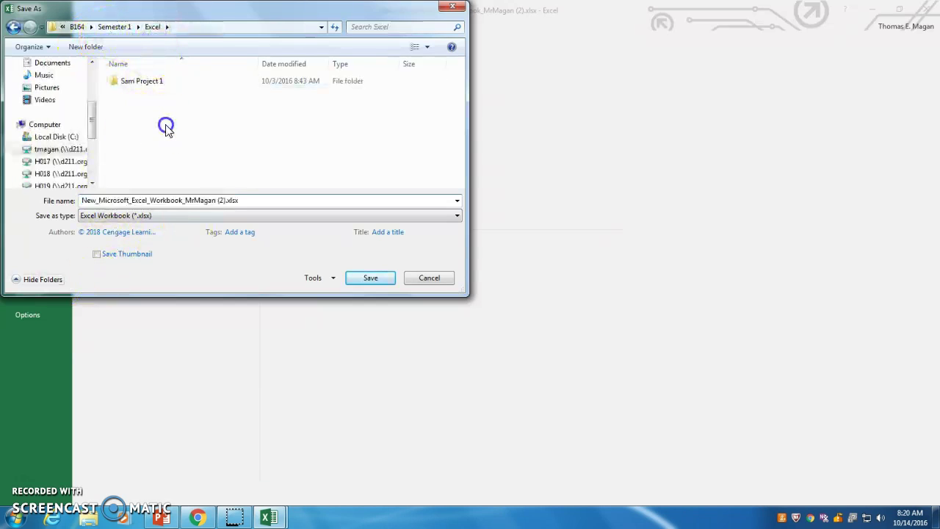
left_click(86, 46)
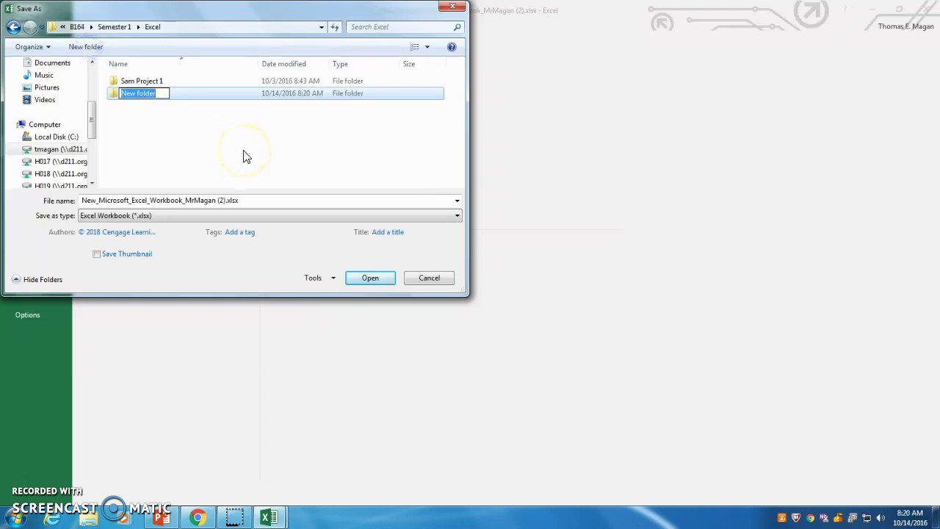
type("Sam Pr")
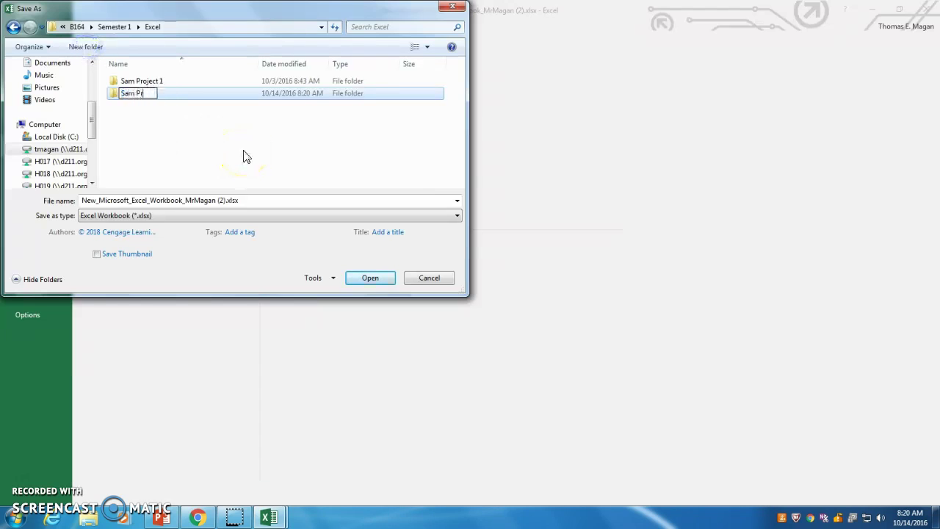
type("oject 2")
left_click(246, 157)
left_click(145, 97)
double_click(145, 98)
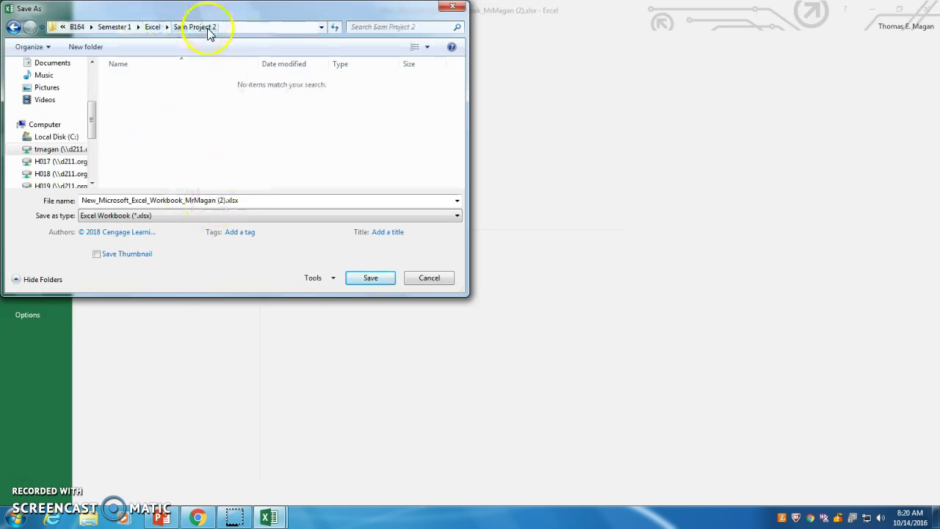
Replace the file name with the copied Olivia's Art Supply Salary Report name and save.
triple_click(144, 201)
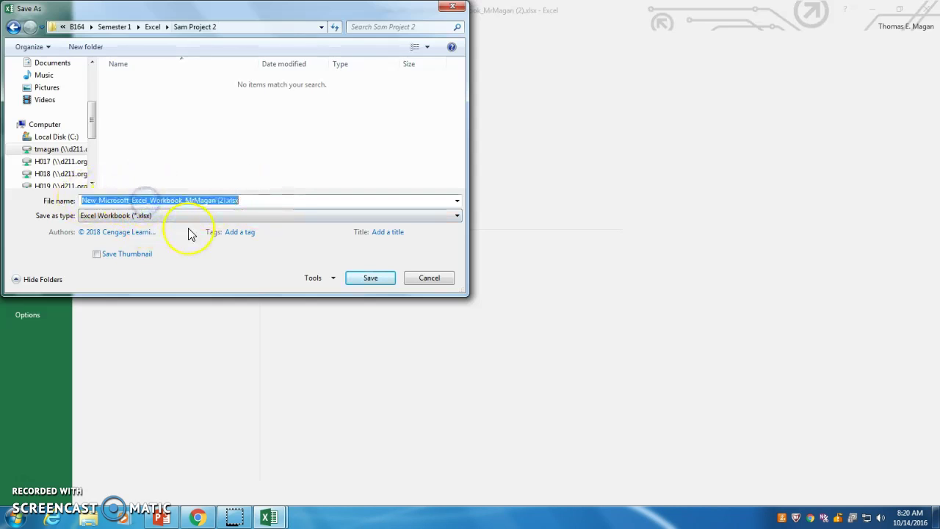
key("BackSpace")
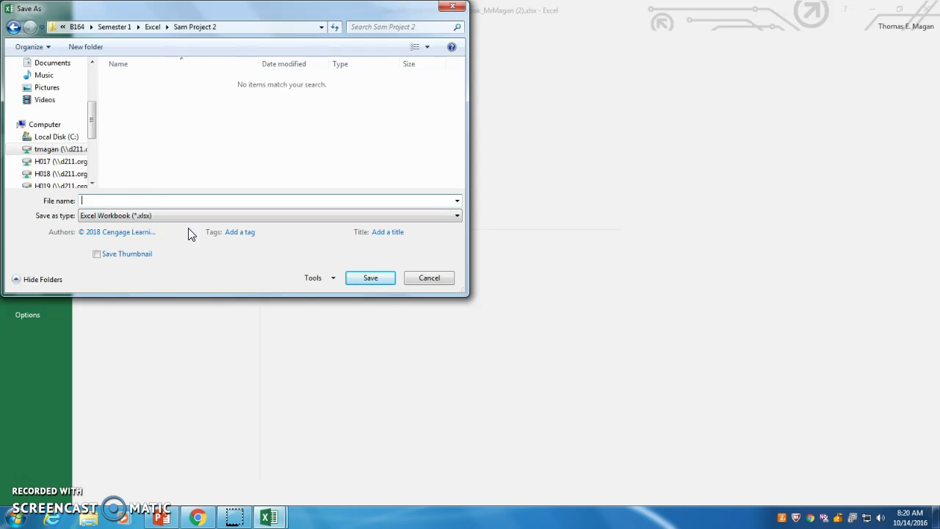
right_click(115, 200)
left_click(144, 252)
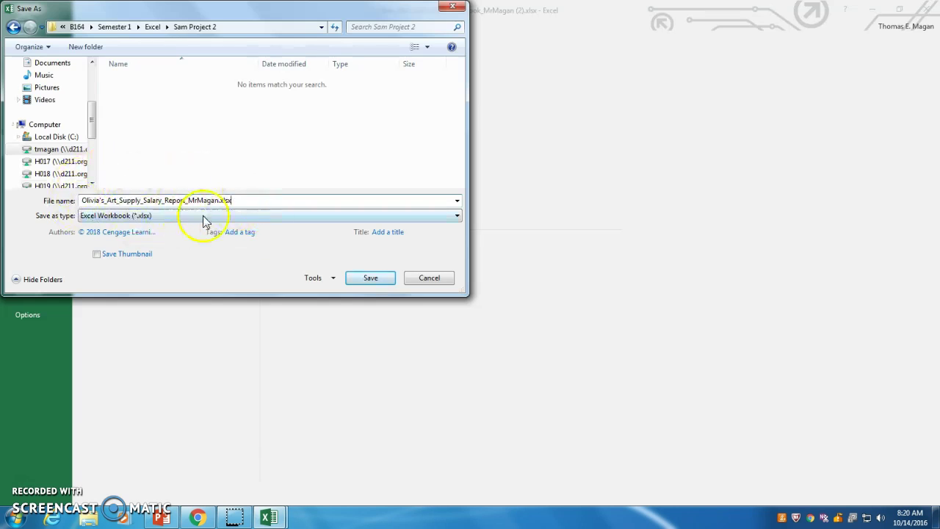
left_click(216, 200)
left_click(375, 283)
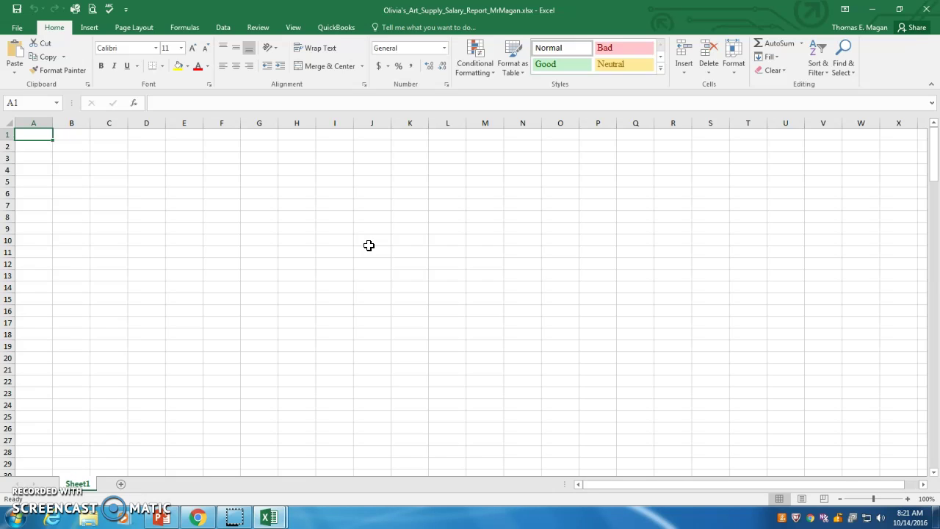
Enter 'Olivia's Art Supply' in A1 and 'Salary Report' in A2.
left_click(37, 135)
type("Olivia's A")
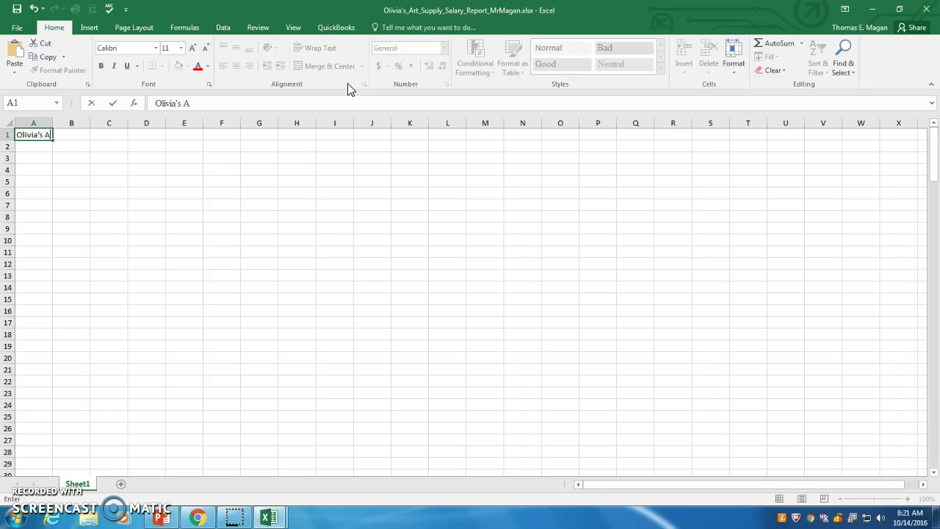
type("rt Supply")
key("Return")
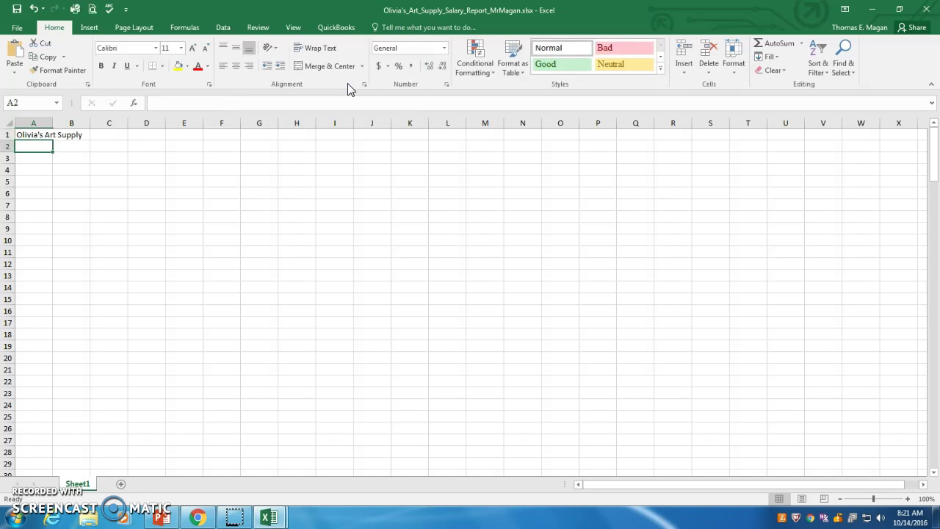
type("Salary")
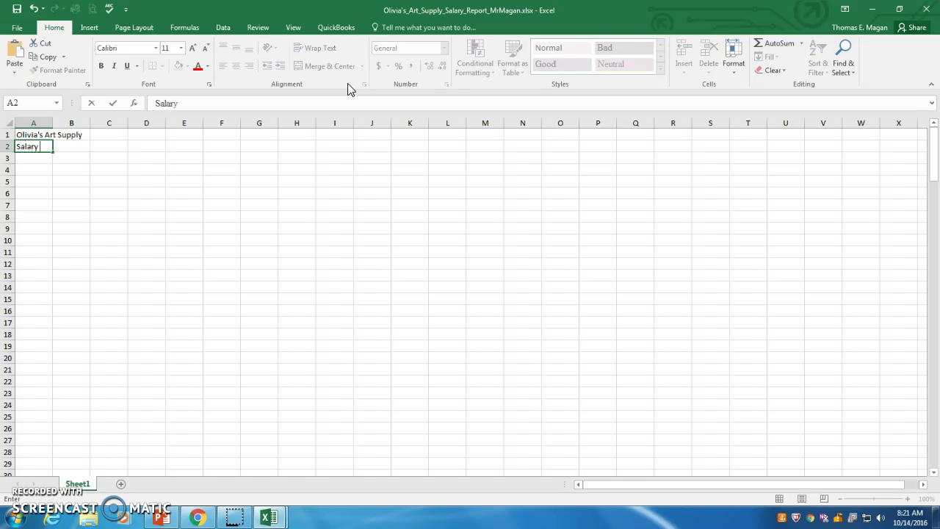
type(" Report")
key("Return")
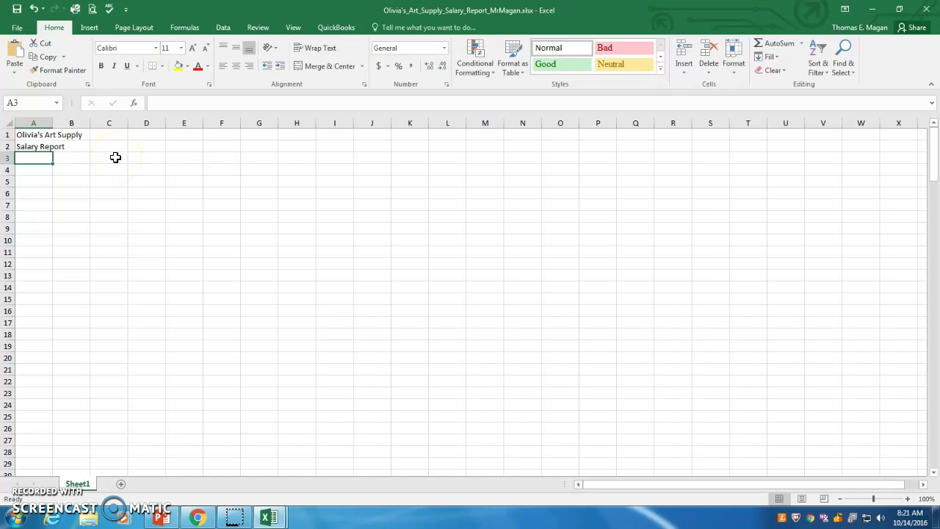
Enter the headings Employee, Email Address and Dependents into A3, B3 and C3.
type("Employ")
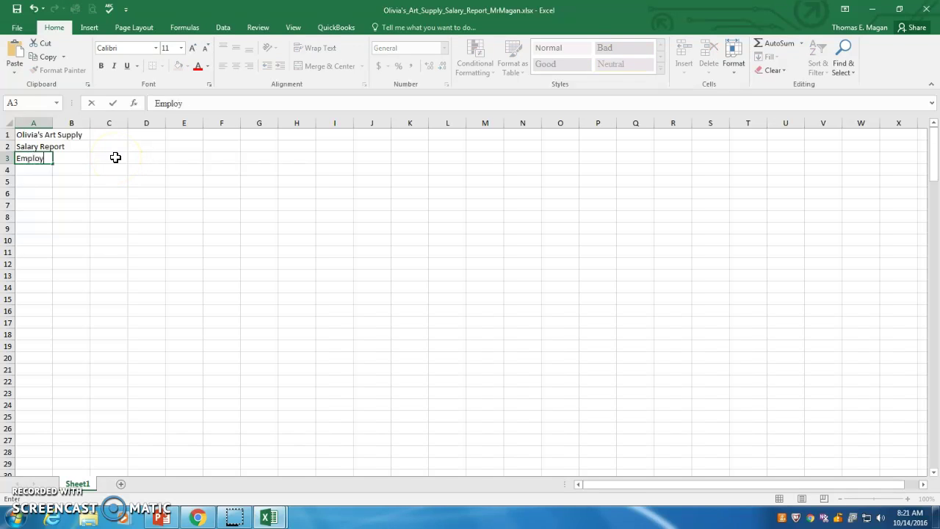
type("ee")
key("Tab")
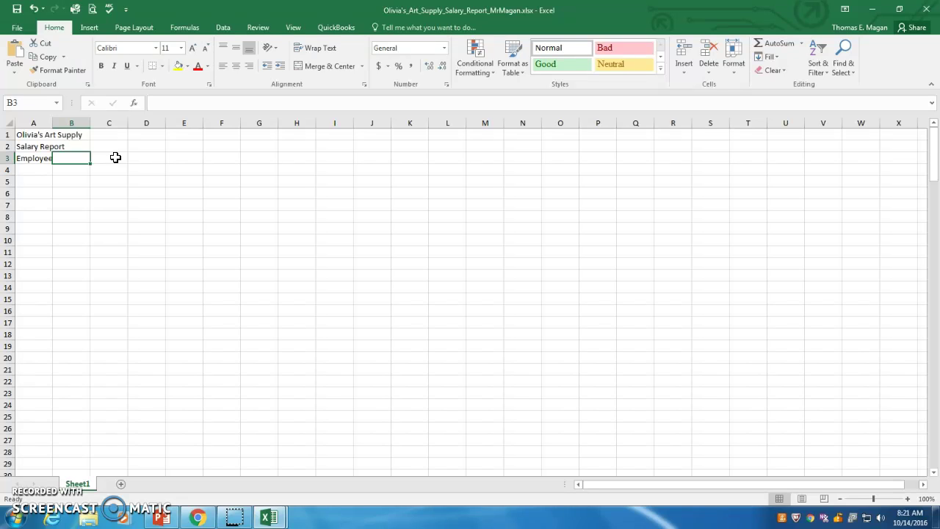
type("Em")
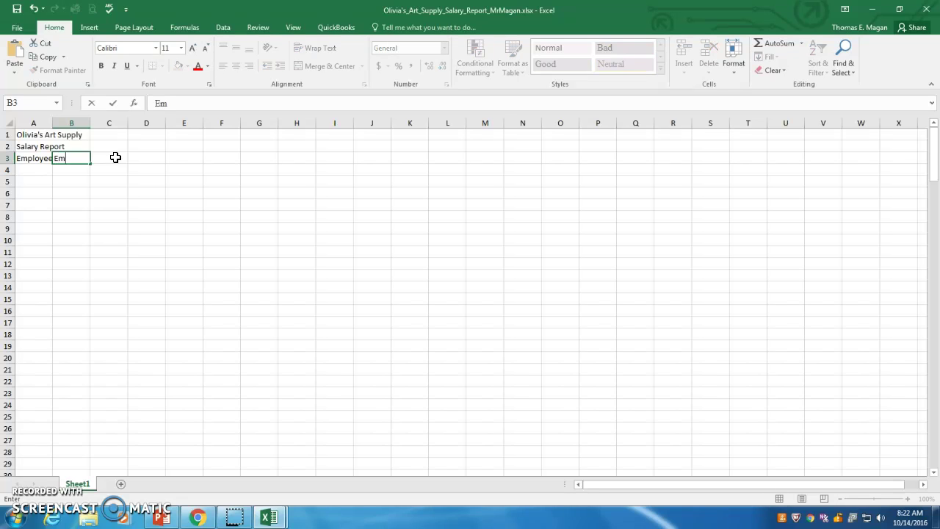
type("ail Address")
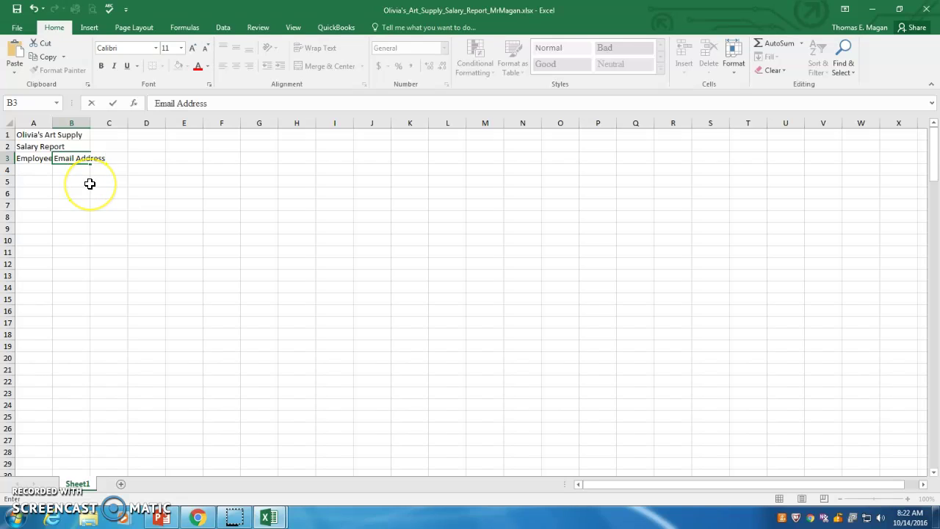
key("Tab")
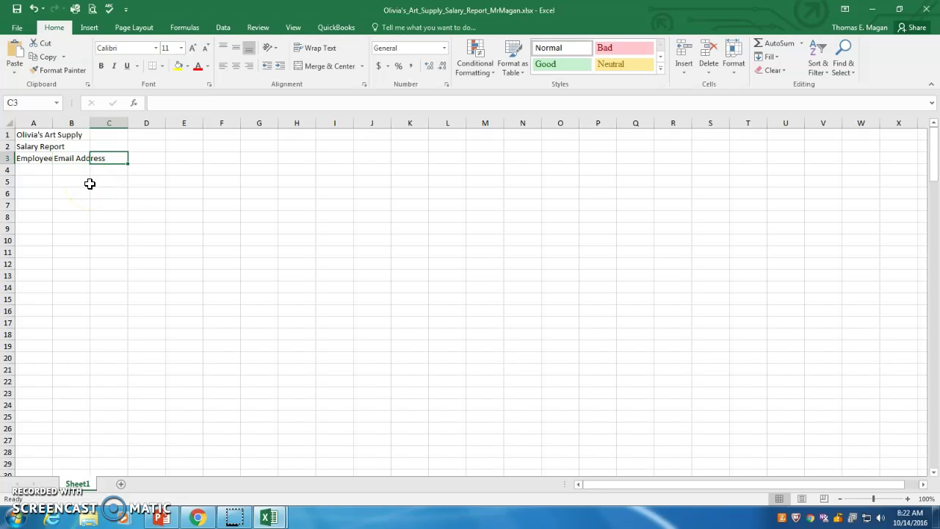
type("Depen")
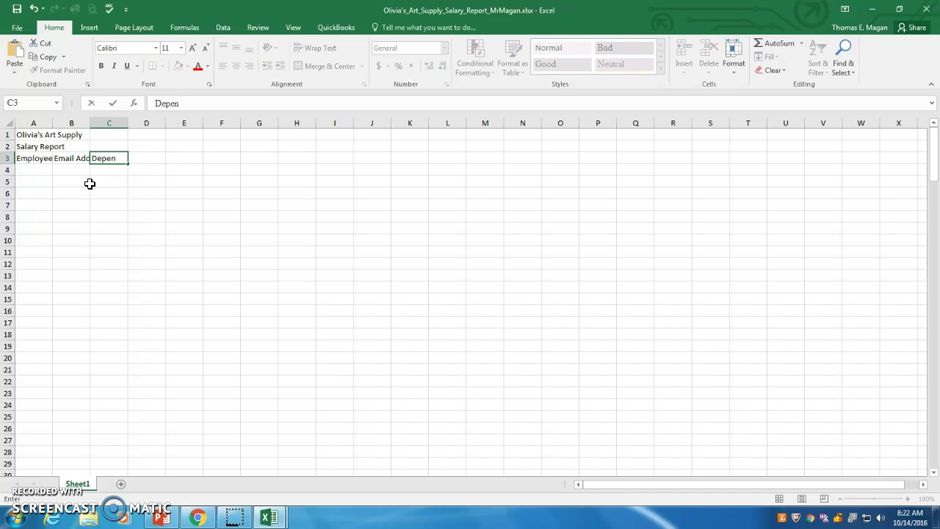
type("dents")
key("Tab")
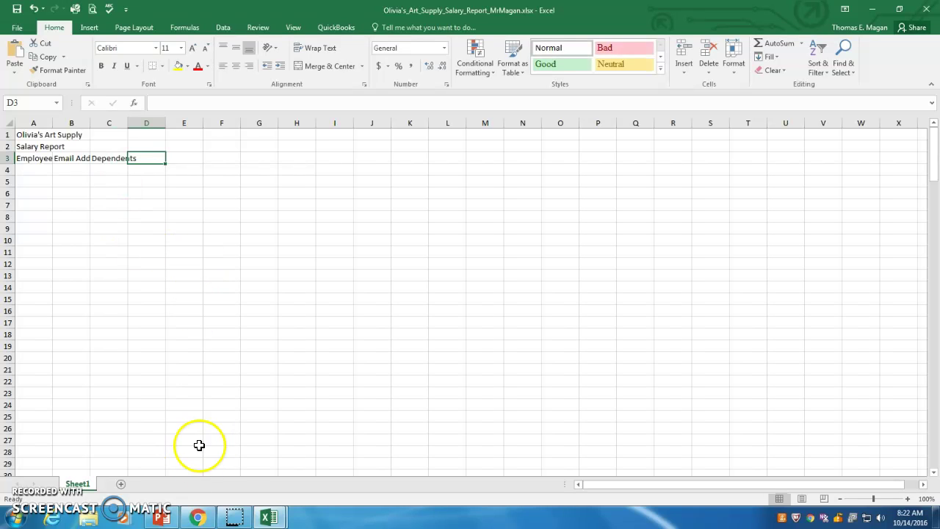
Add a 'Wrap Text' bullet after 'Enter column titles' on the Project 1—Part 1 slide.
left_click(172, 521)
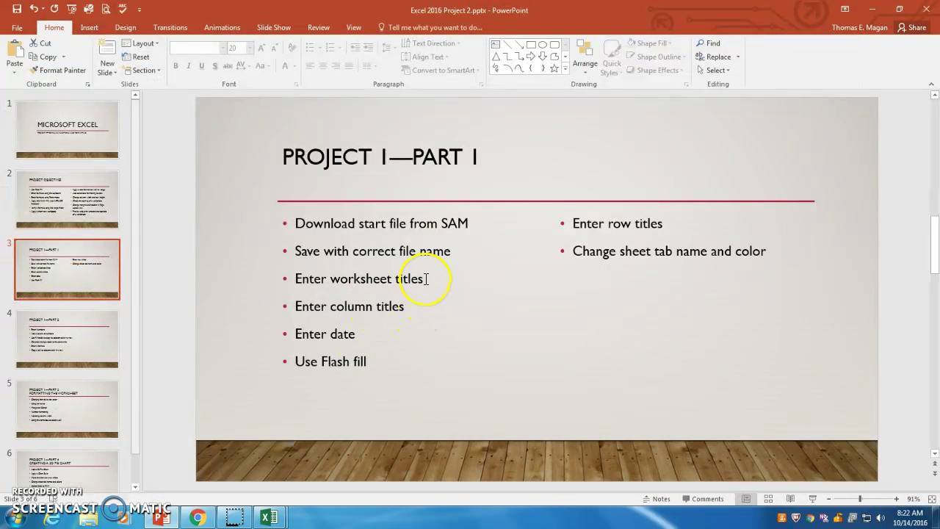
left_click(414, 306)
key("Return")
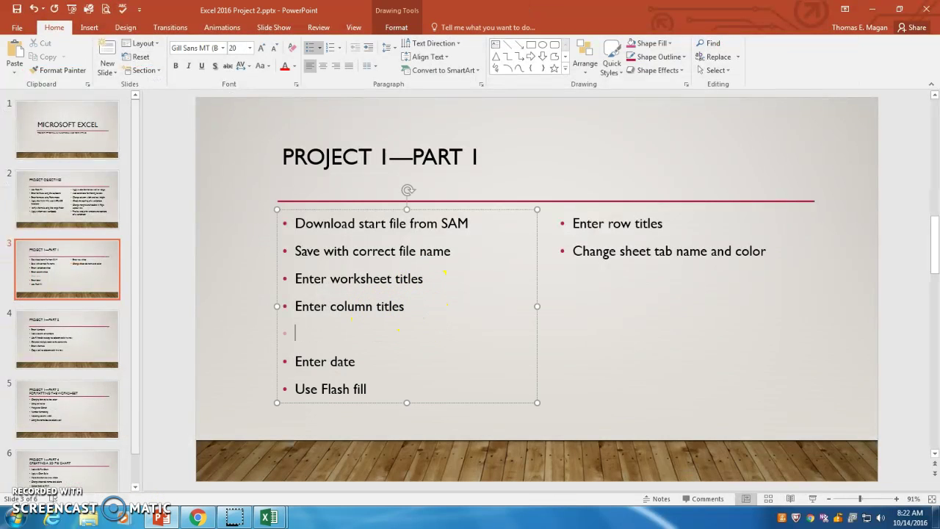
type("Wrap")
type("Text")
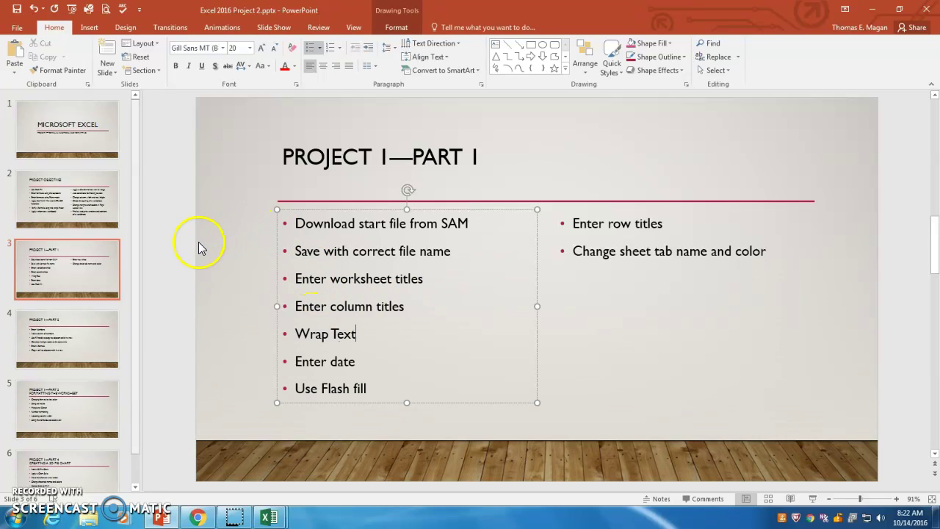
left_click(199, 248)
Save the presentation and return to the Olivia's Art Supply workbook.
left_click(16, 9)
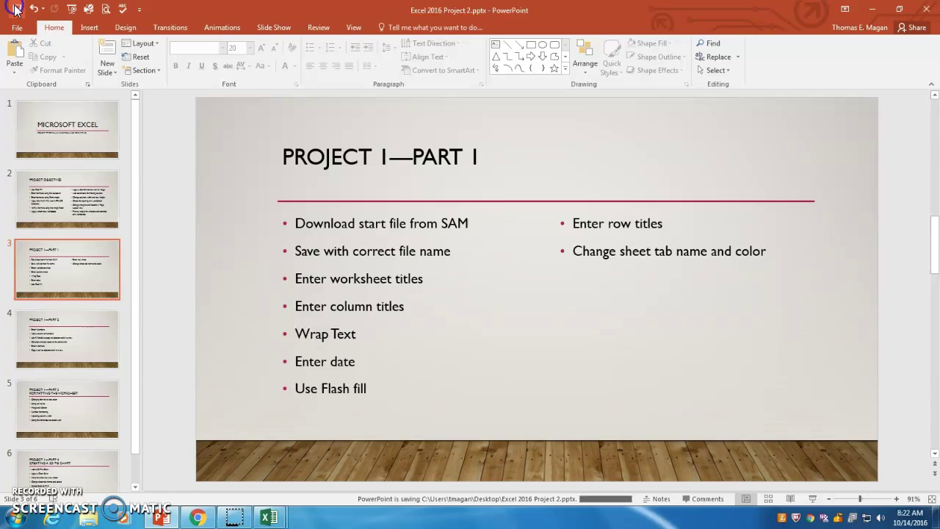
mouse_move(267, 520)
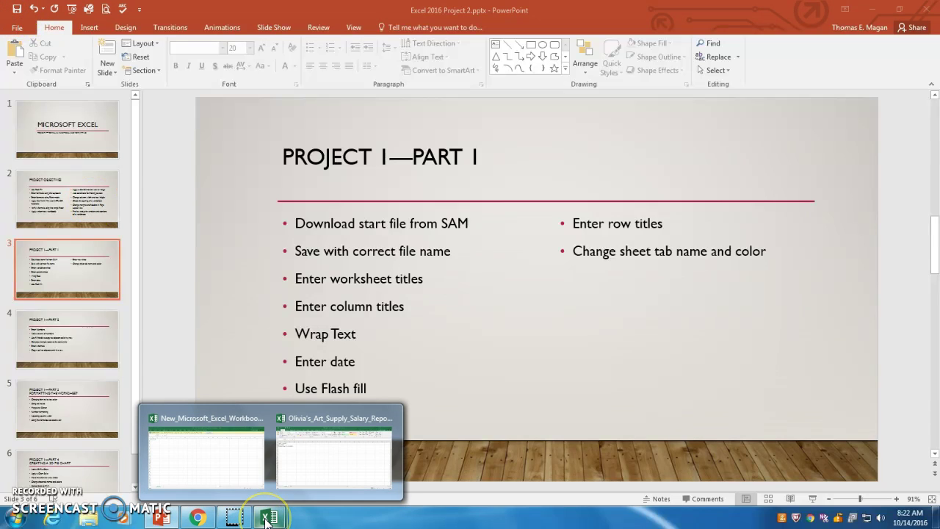
left_click(339, 457)
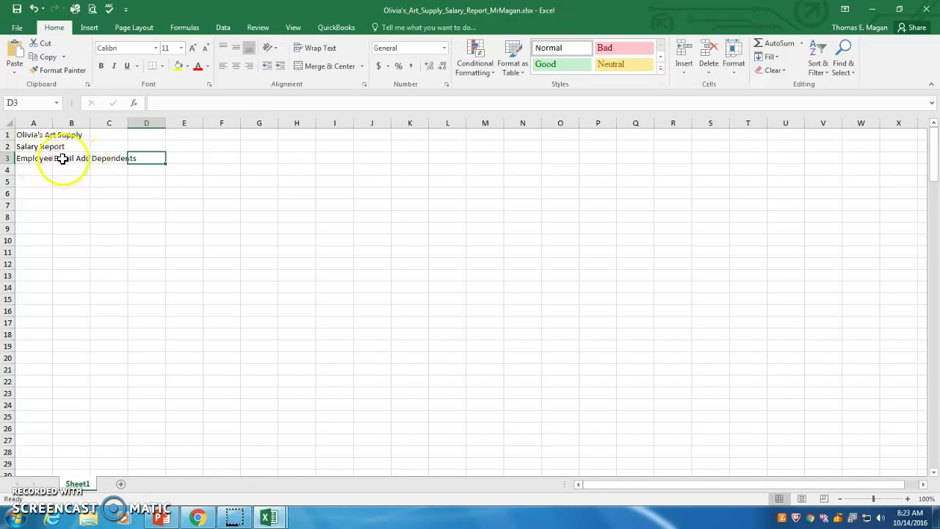
Enter 'Hours Worked' in D3 with a line break between the two words.
left_click(63, 158)
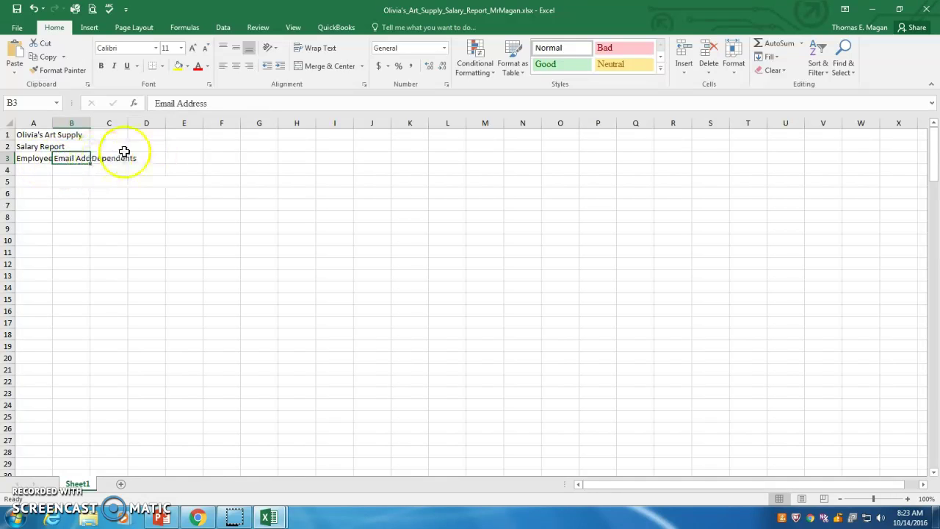
left_click(147, 160)
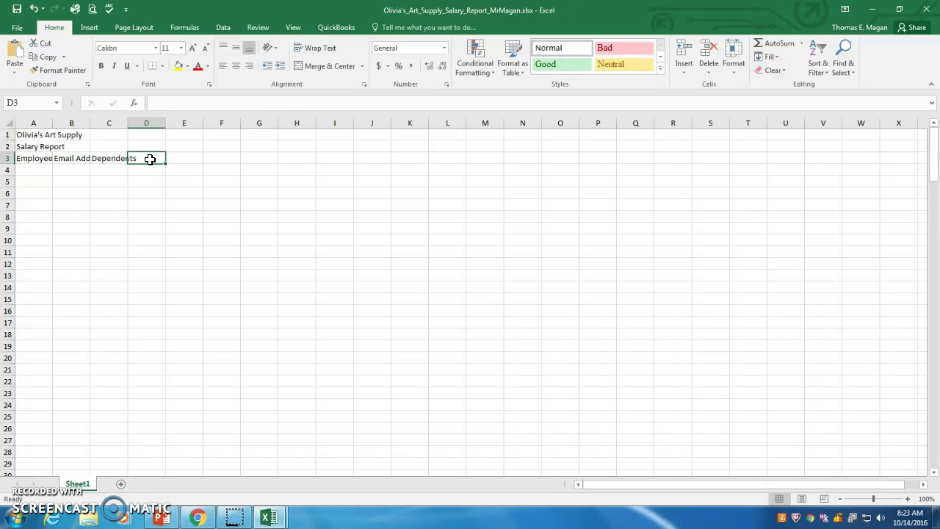
type("Hours")
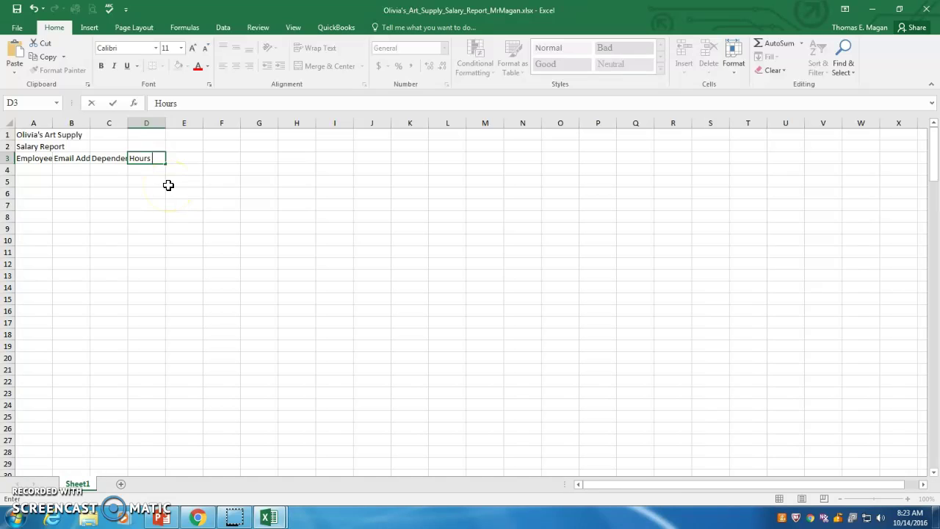
key("alt")
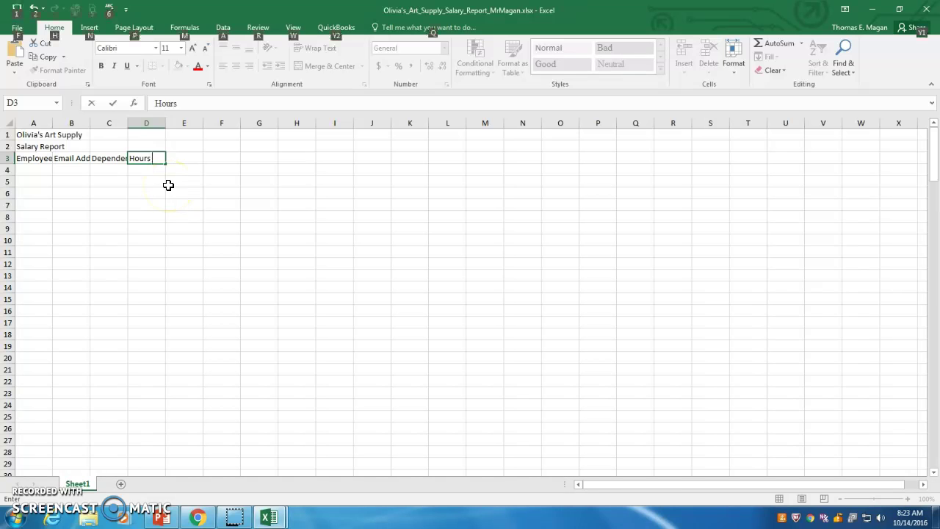
key("alt+Return")
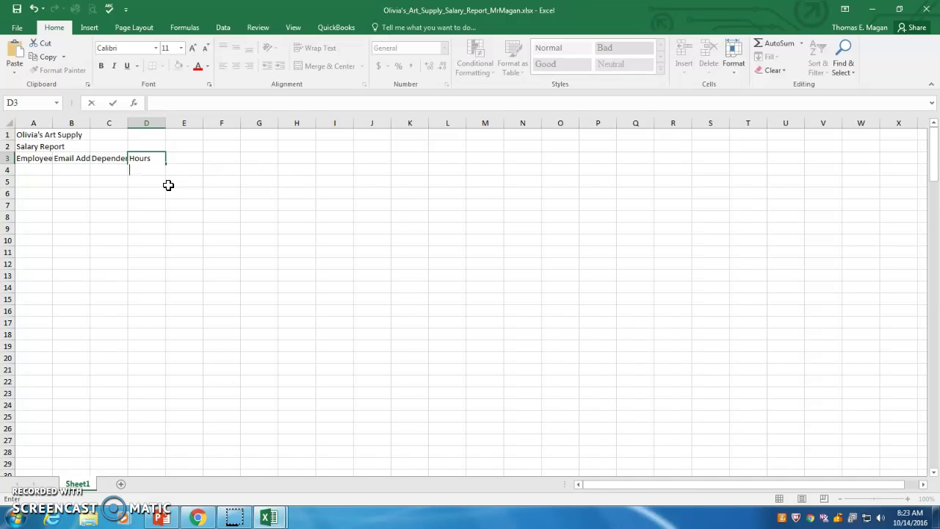
type("Worked")
key("Tab")
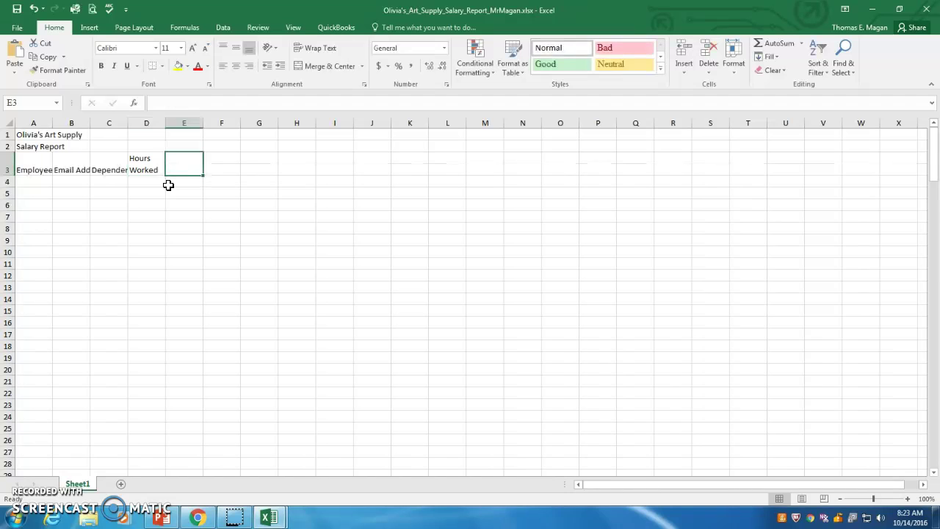
Enter the heading 'Hourly Pay Rate' in E3.
left_click(179, 172)
type("Hou")
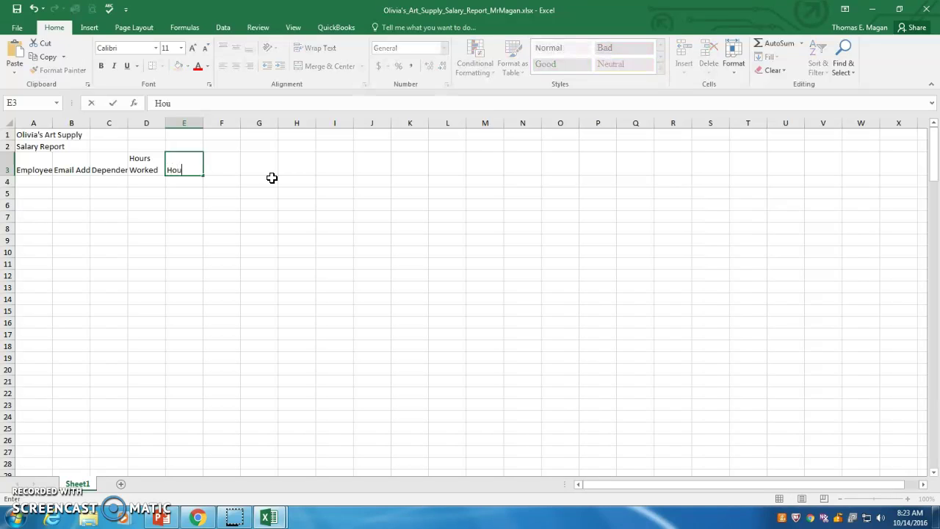
type("rly Pay Rate")
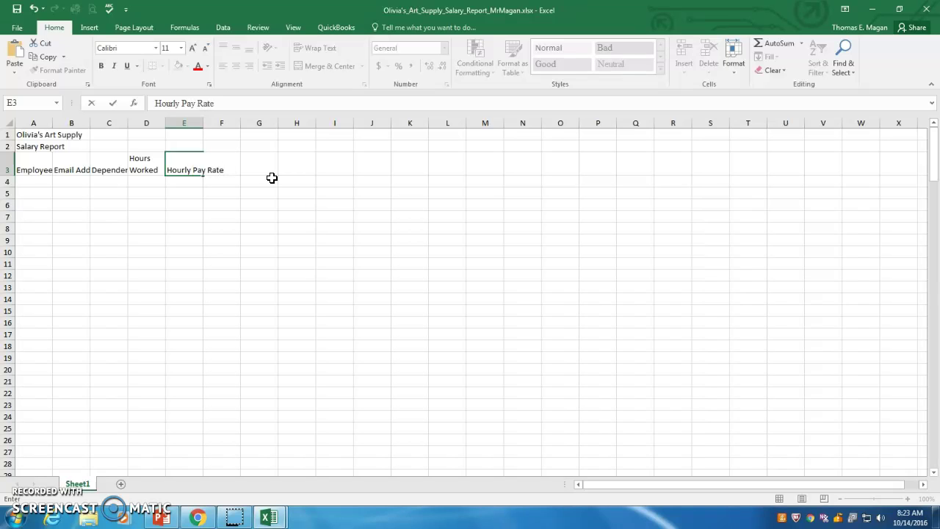
key("Tab")
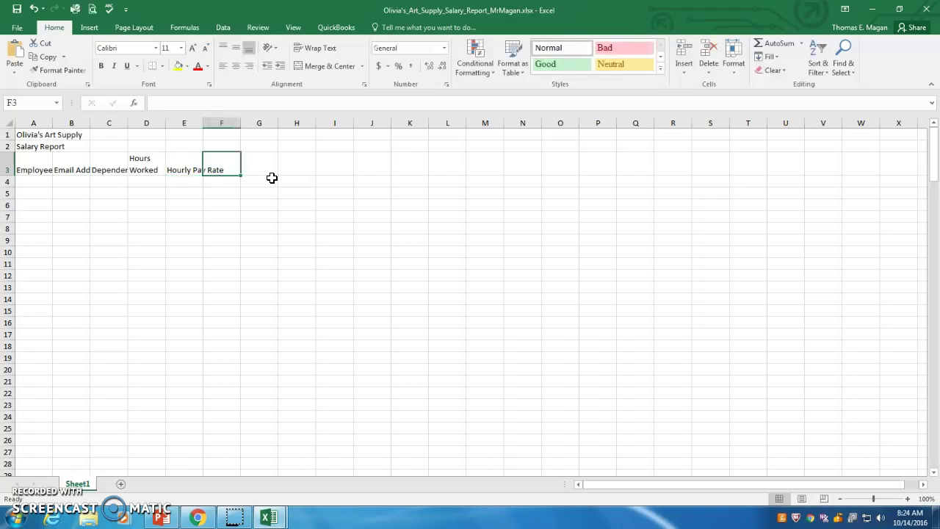
Apply Wrap Text to the Hourly Pay Rate heading in E3.
left_click(192, 170)
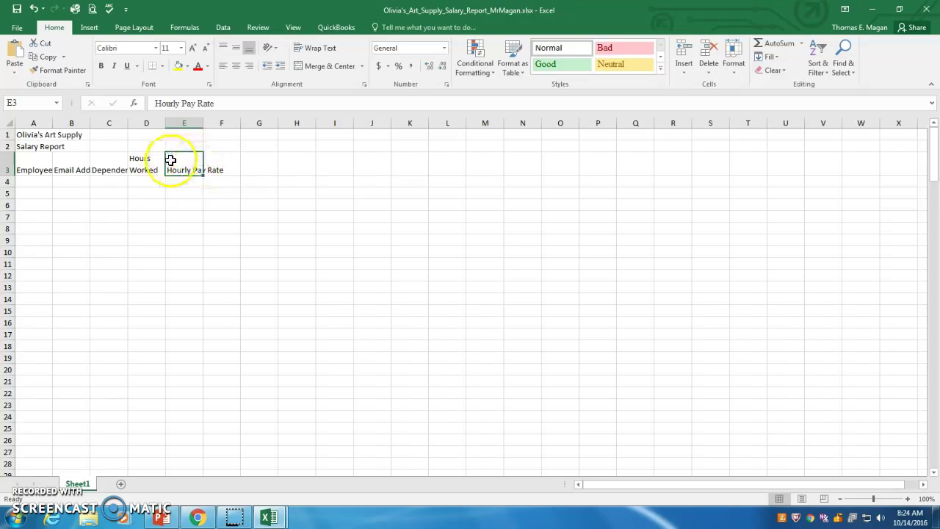
left_click(311, 53)
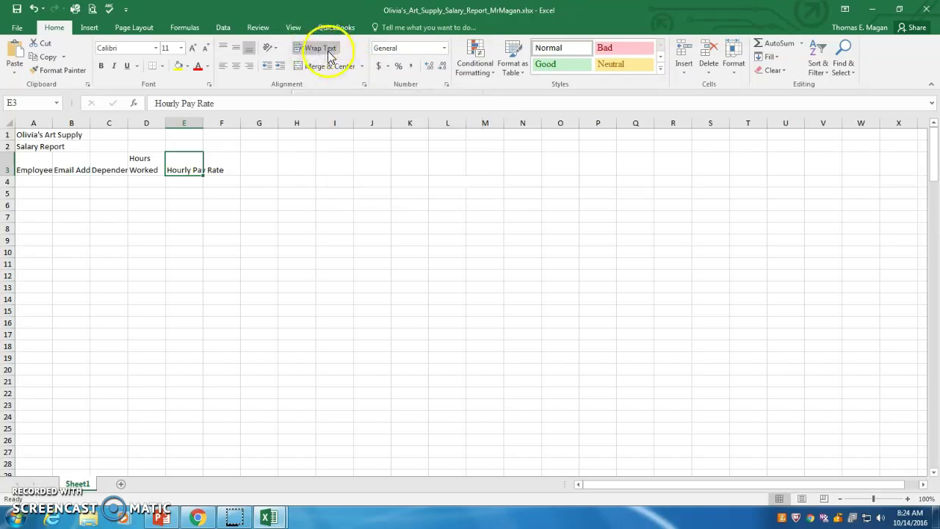
left_click(321, 53)
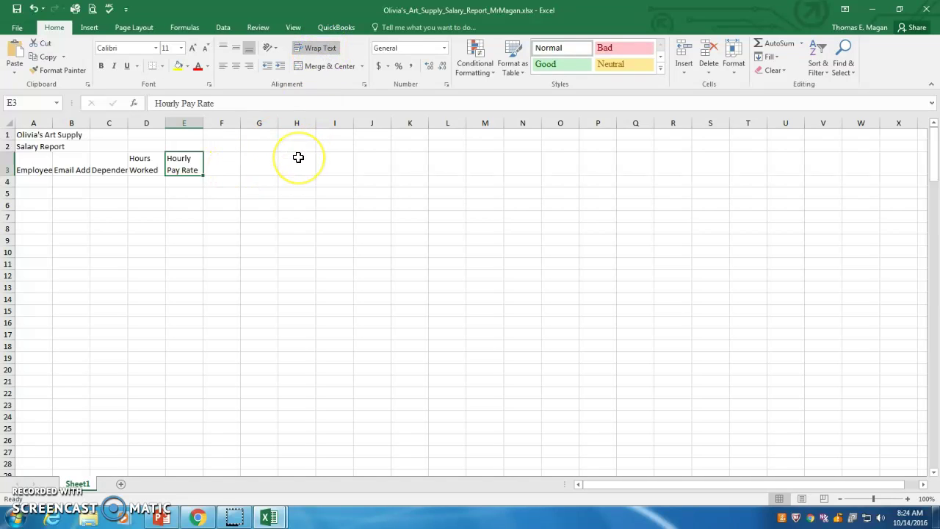
Enter the headings Gross Pay, Federal Tax and State Tax in F3 through H3.
left_click(218, 162)
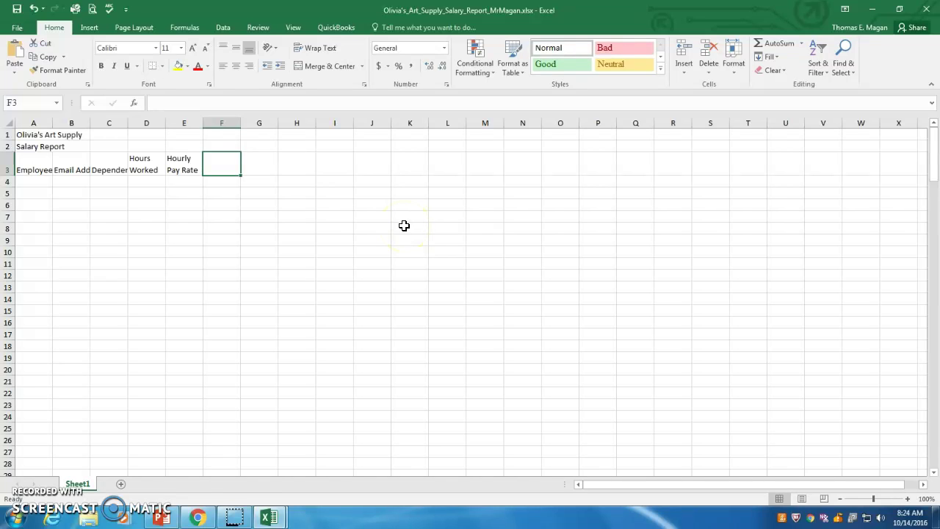
type("Gross Pay")
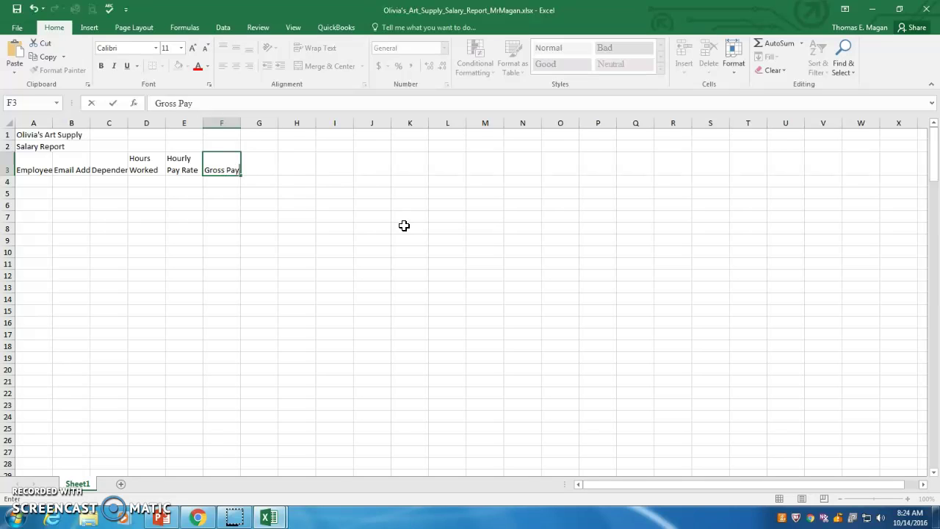
key("Tab")
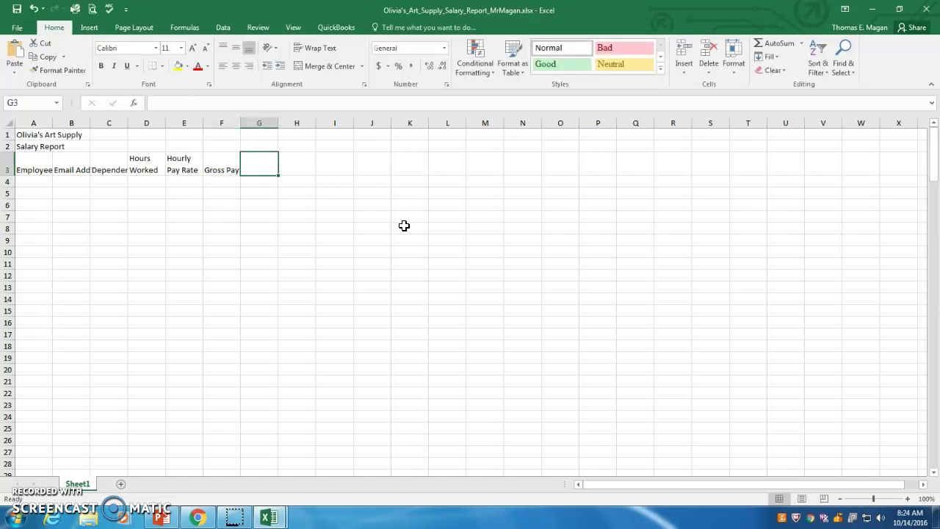
type("F")
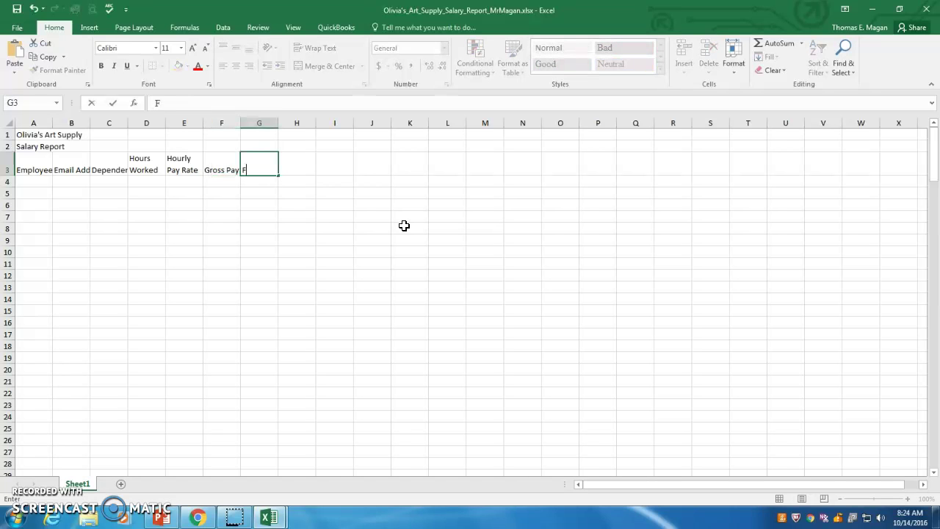
type("ederal Tax")
key("Tab")
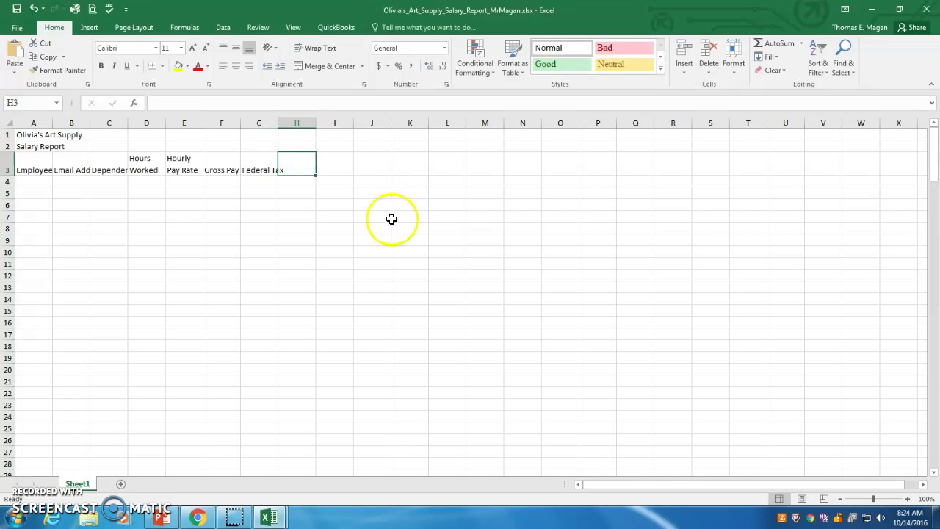
left_click(332, 168)
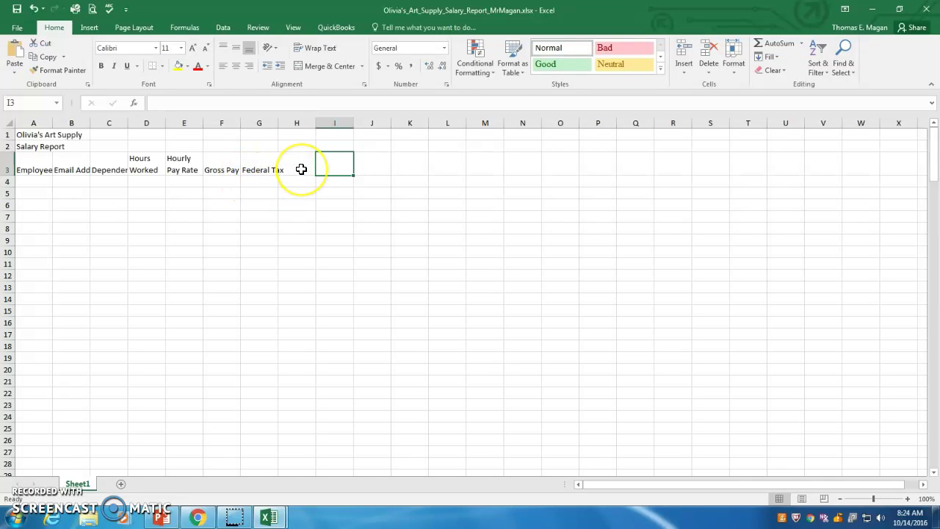
left_click(301, 169)
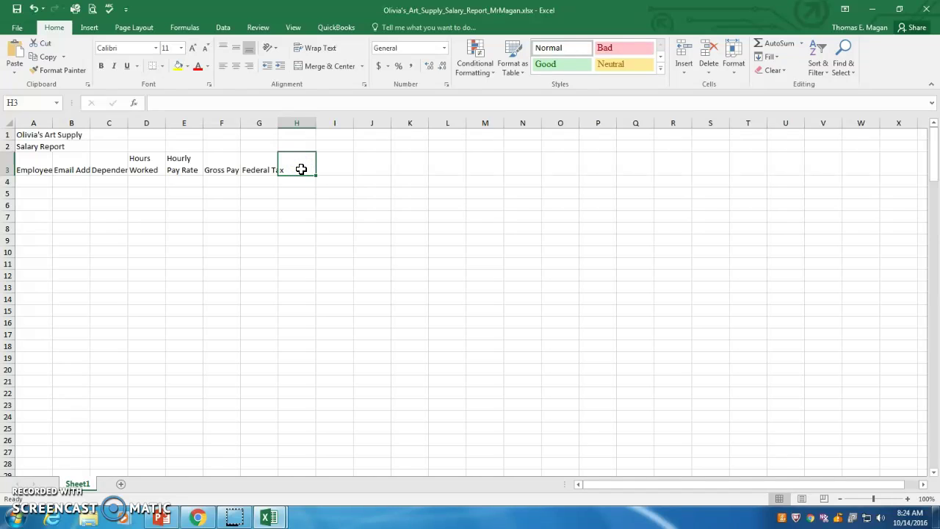
type("State")
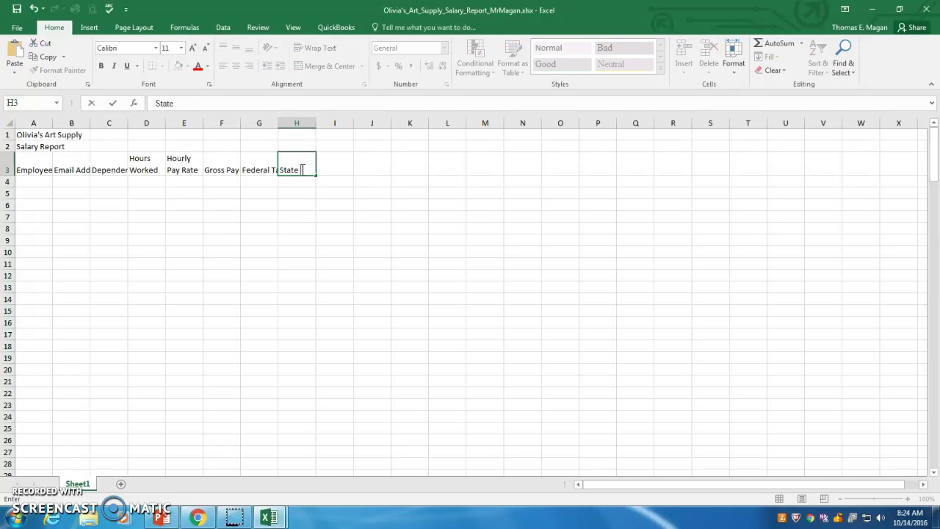
type(" Tax")
key("Tab")
Enter the headings Tax %, Net Pay and Hire Date in I3 through K3.
left_click(301, 180)
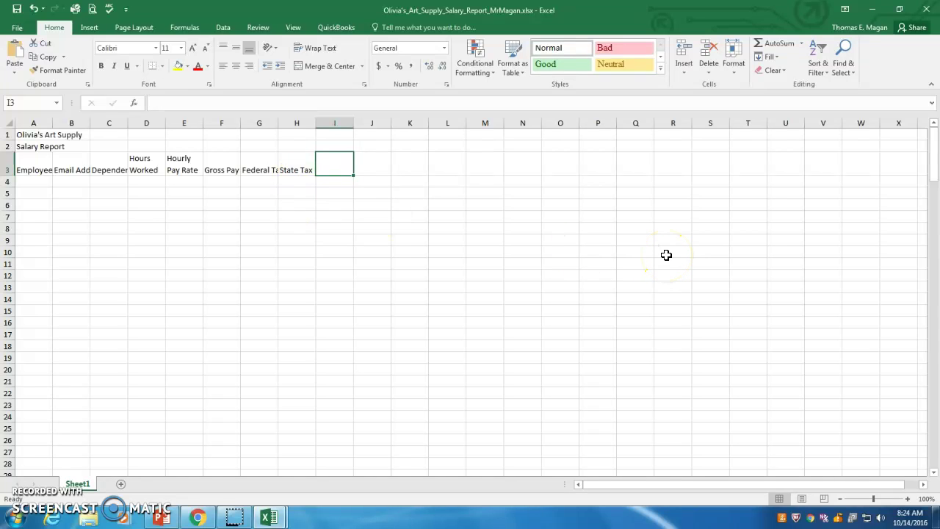
type("Ta")
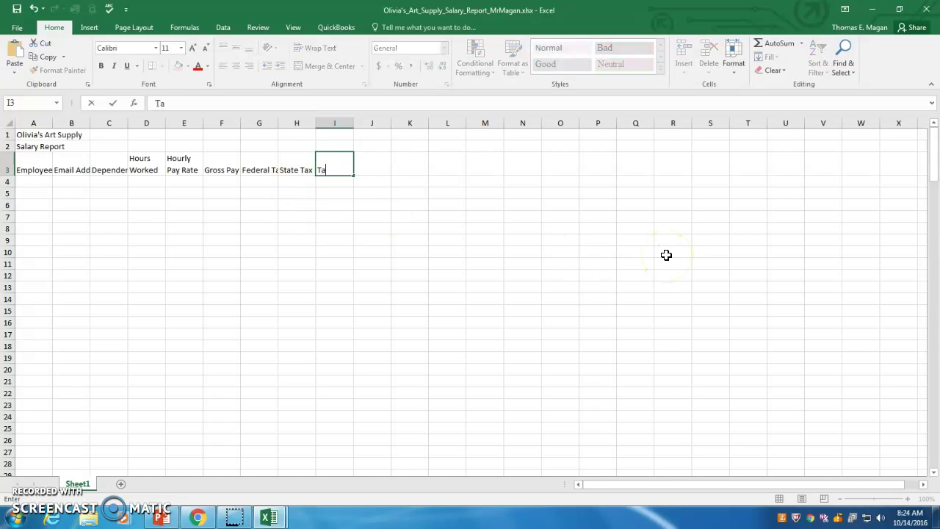
type("x %")
key("Tab")
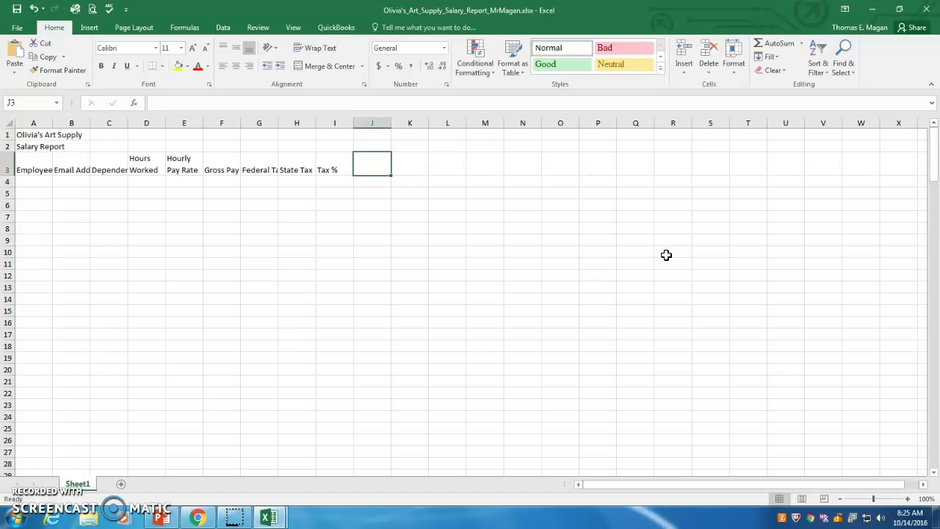
type("Net Pay")
key("Tab")
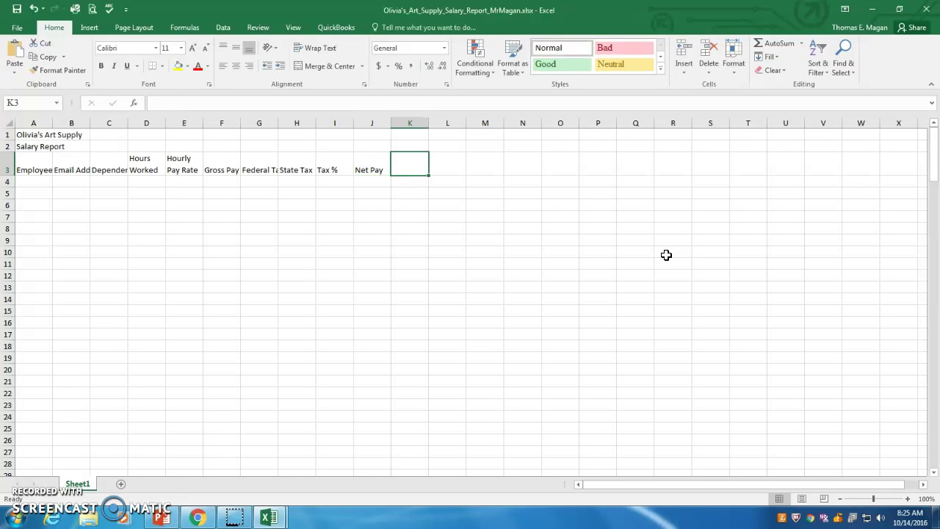
type("Hire Da")
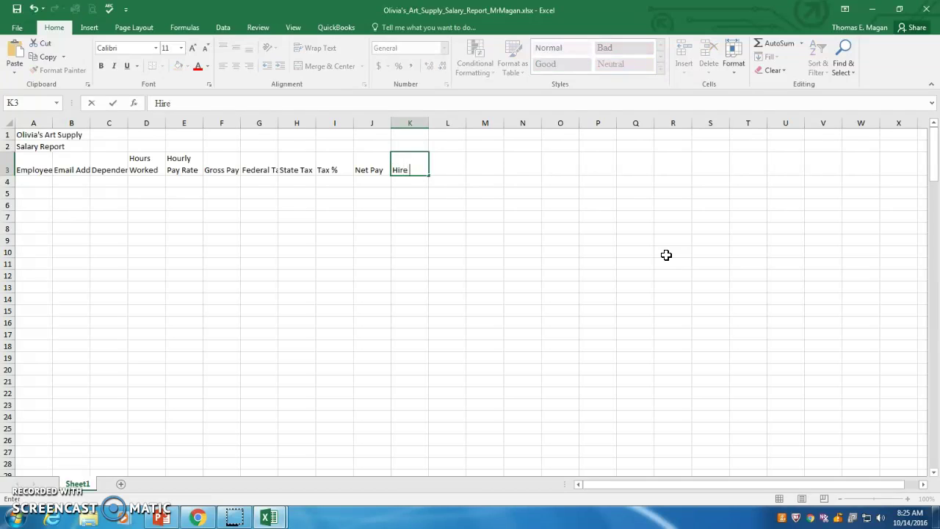
type("te")
key("Tab")
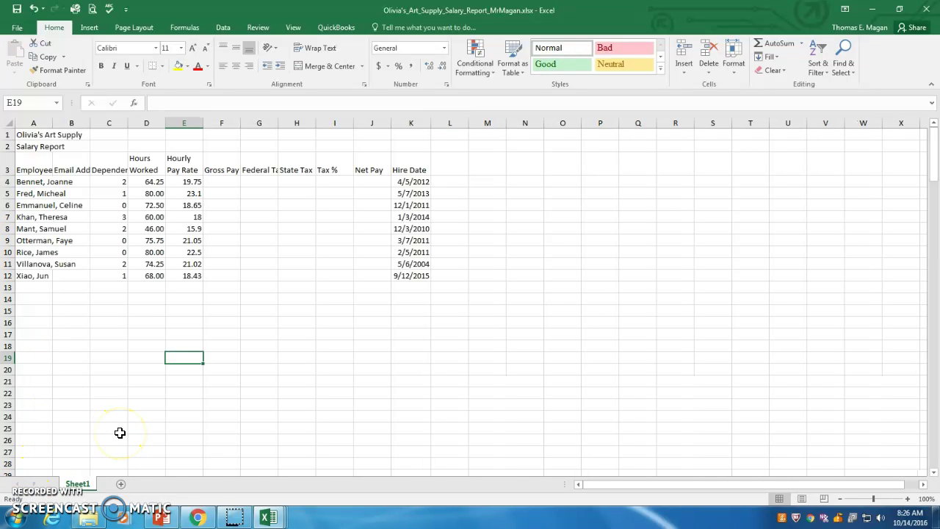
left_click(30, 184)
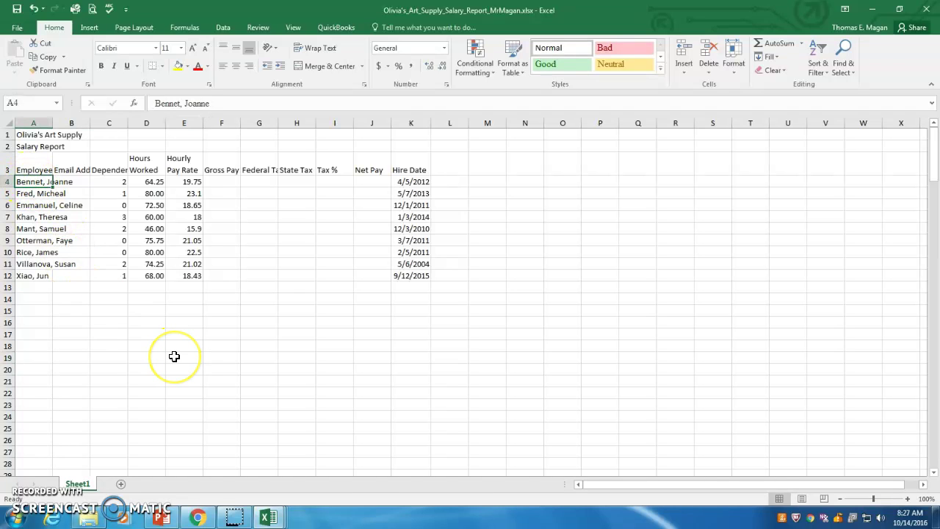
key("Down")
key("Down")
key("Down")
key("Down")
key("Down")
key("Down")
key("Down")
key("Down")
key("Down")
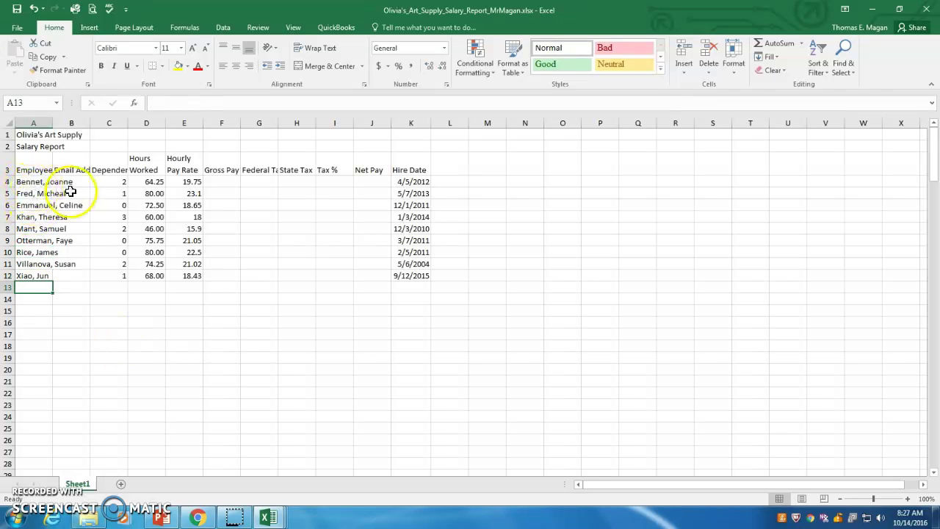
left_click(34, 185)
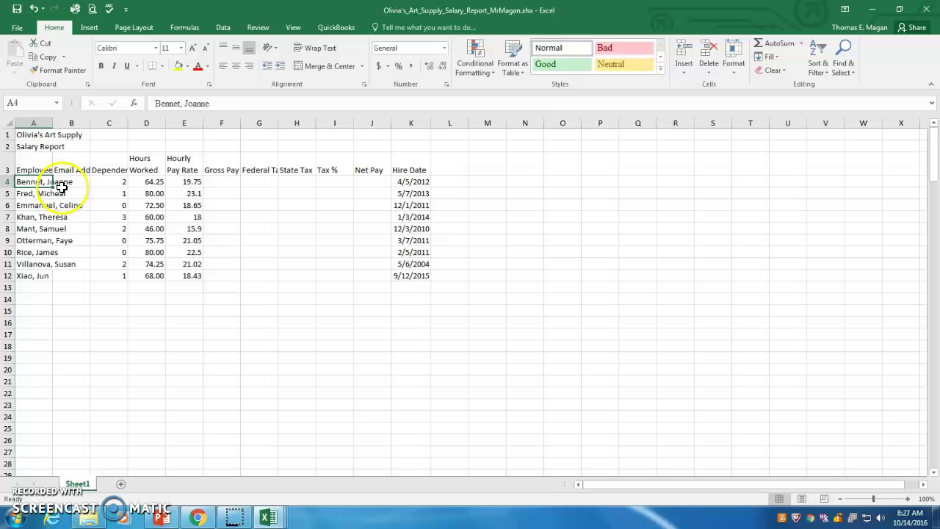
left_click(20, 194)
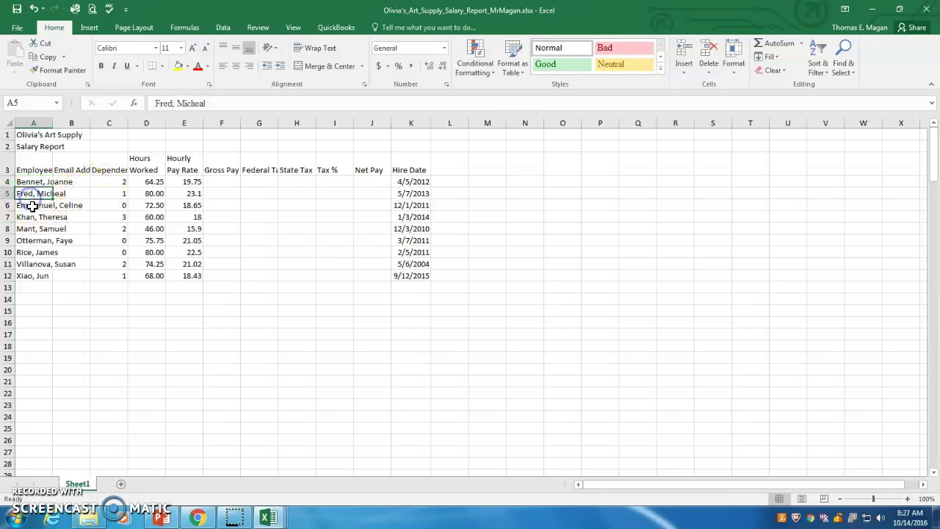
left_click(33, 206)
left_click(30, 218)
left_click(29, 228)
left_click(30, 240)
left_click(29, 252)
left_click(29, 264)
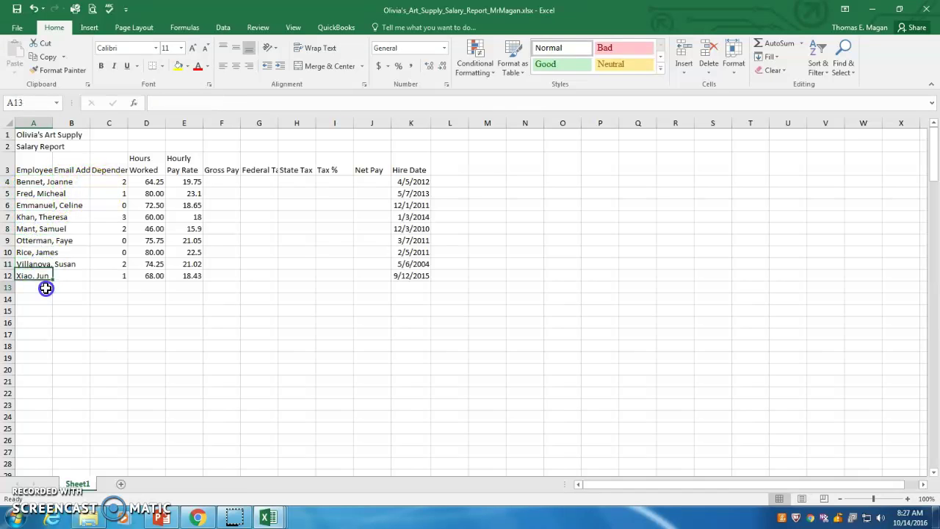
left_click(29, 276)
left_click(33, 287)
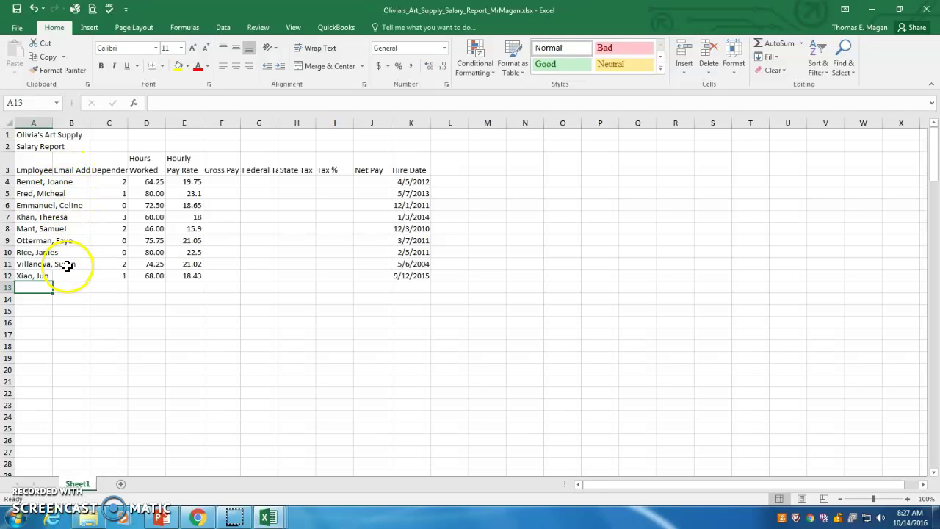
left_click(108, 179)
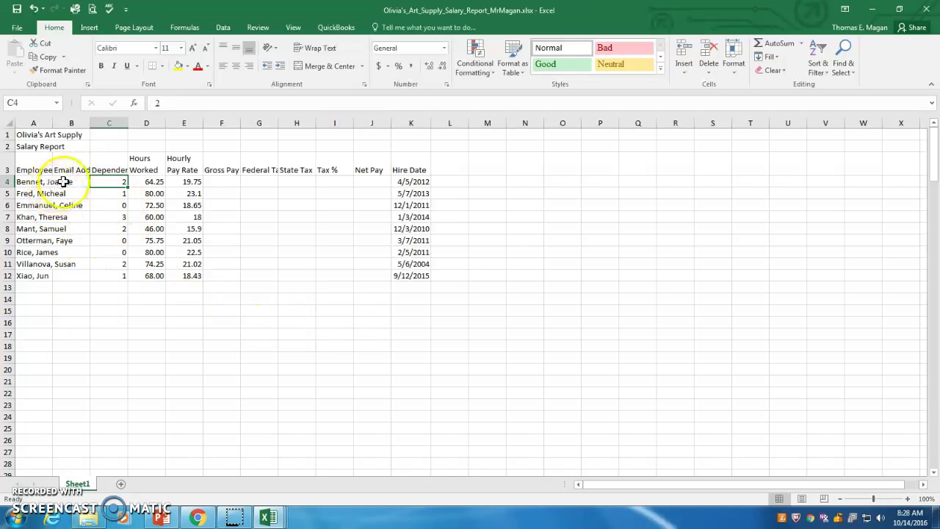
Enter the first employee's e-mail address in B4 and the second employee's in B5.
double_click(63, 182)
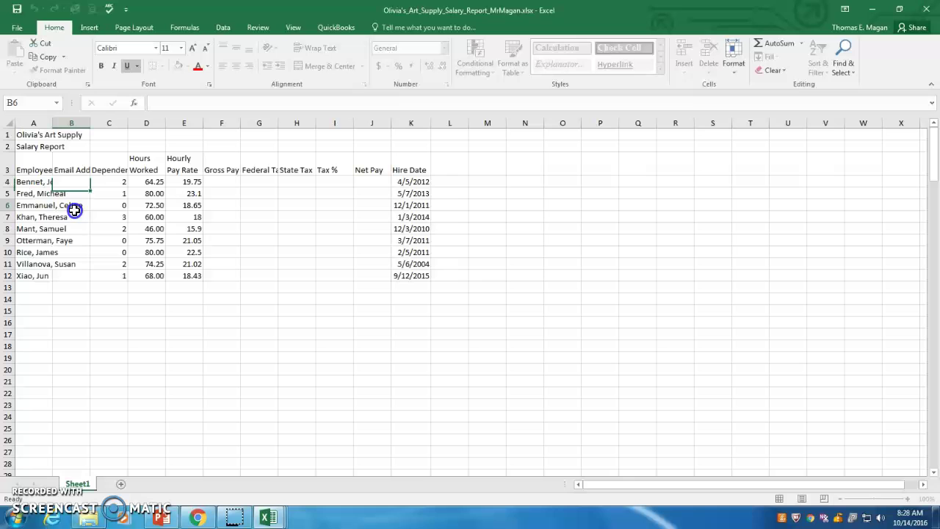
key("Escape")
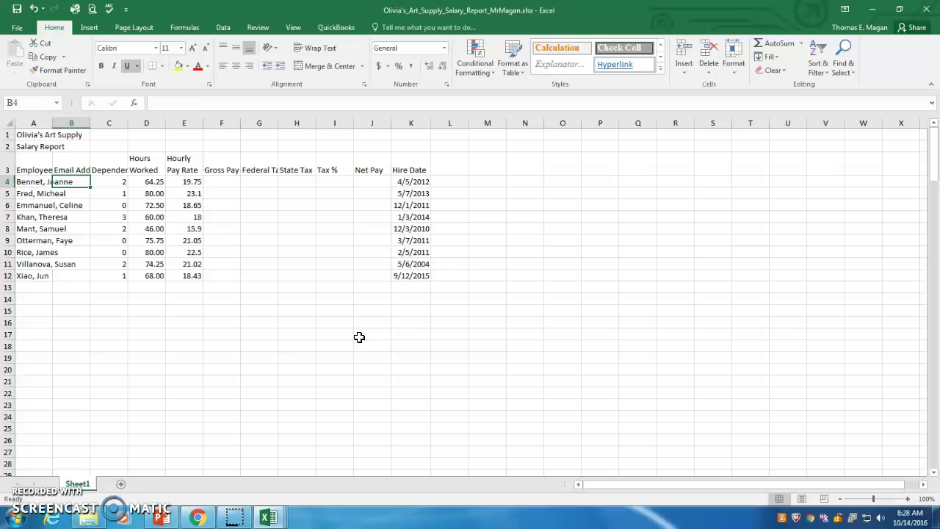
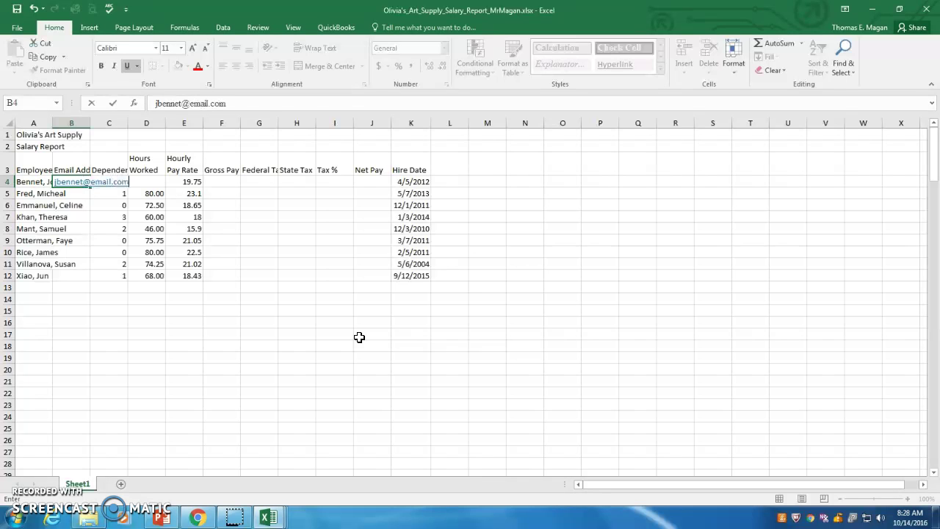
key("Return")
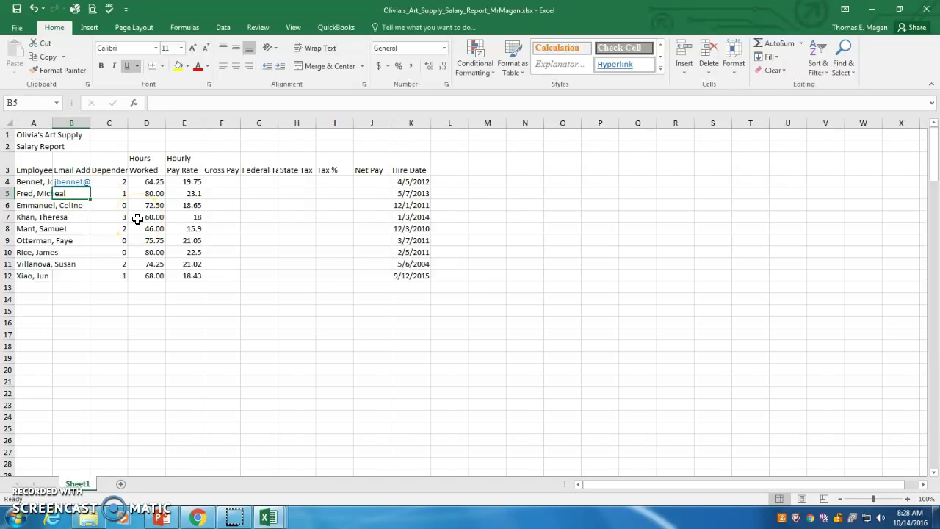
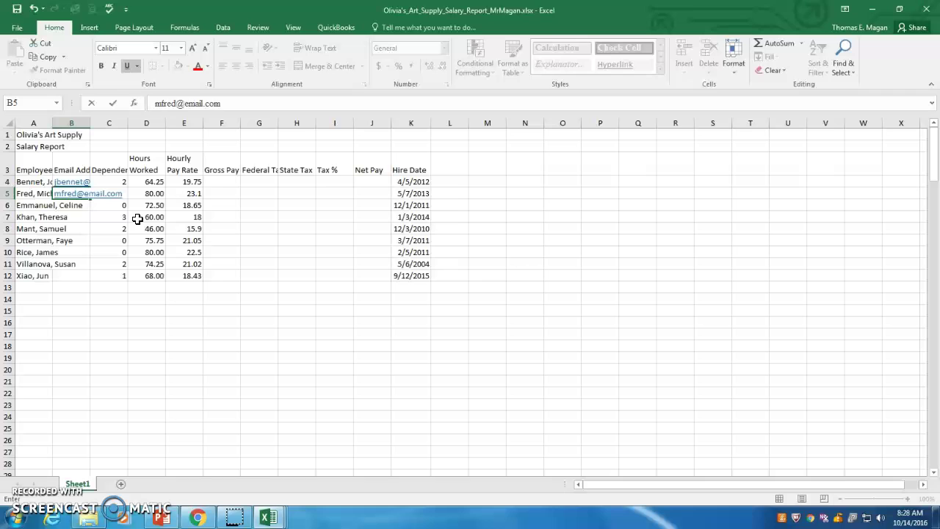
key("Return")
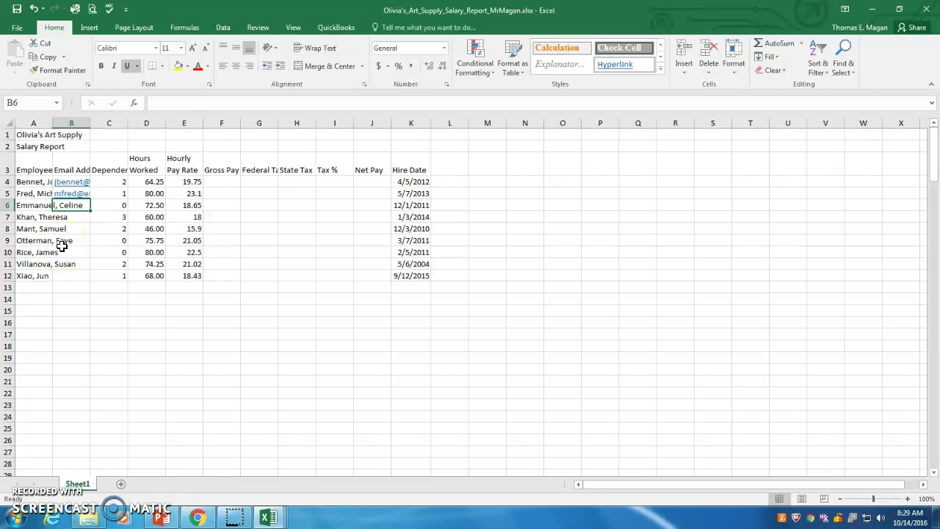
Flash Fill the remaining employees' e-mail addresses into B6–B12 from the Data tab.
left_click(223, 27)
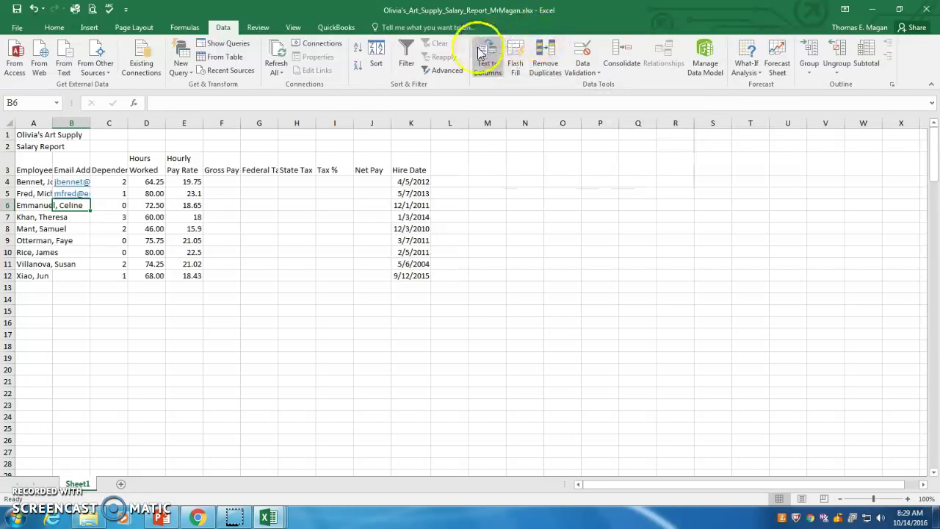
left_click(517, 63)
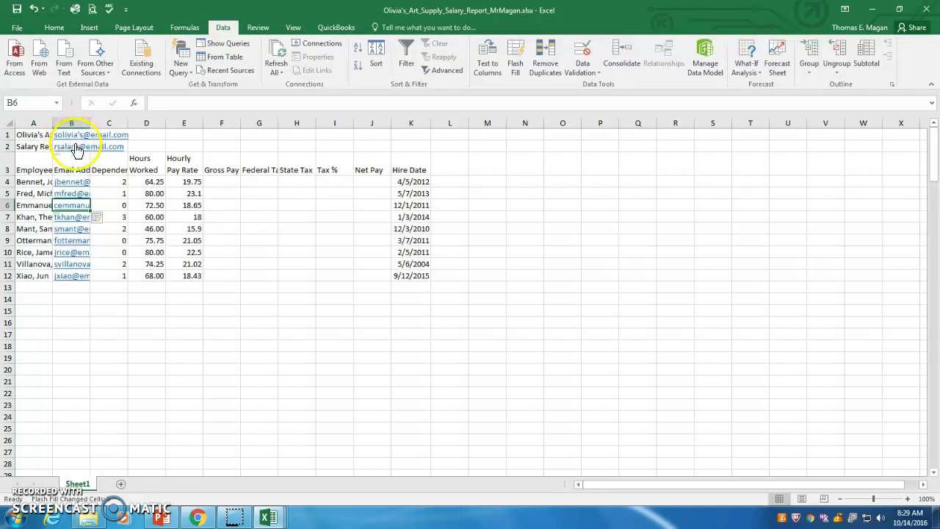
Clear the stray Flash Fill e-mail addresses from B2 and B1, restoring the full titles.
left_click(142, 146)
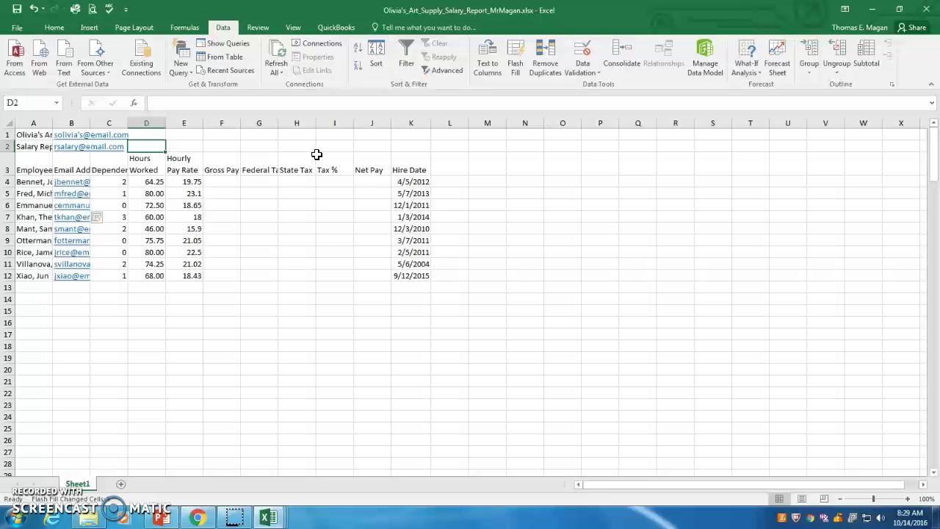
key("Left")
key("Left")
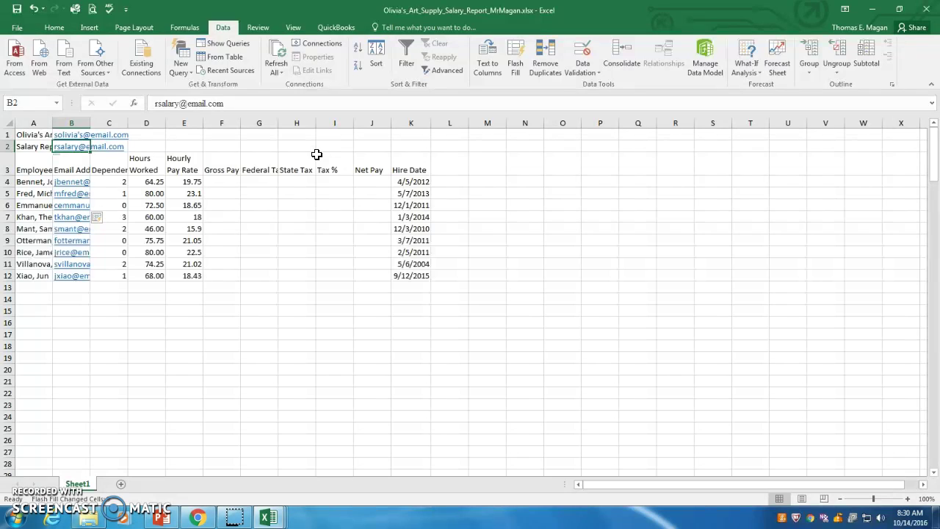
key("Delete")
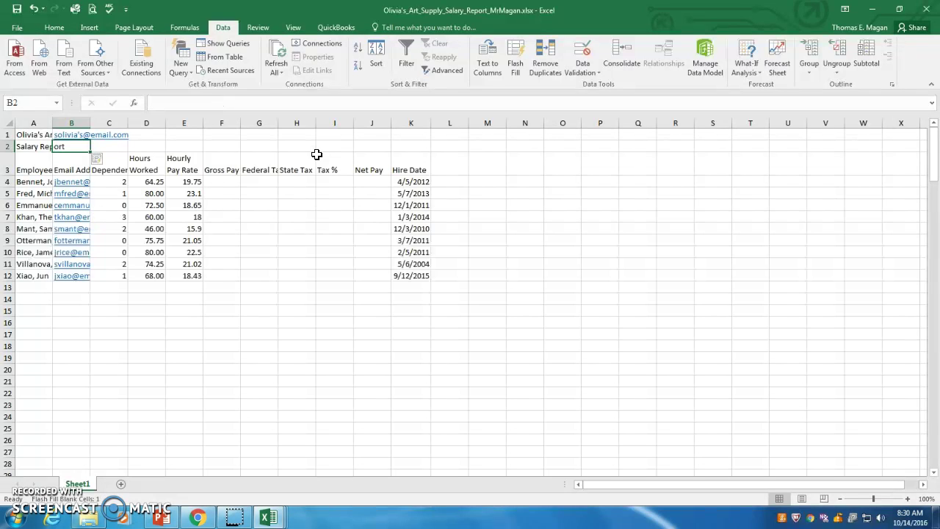
key("Up")
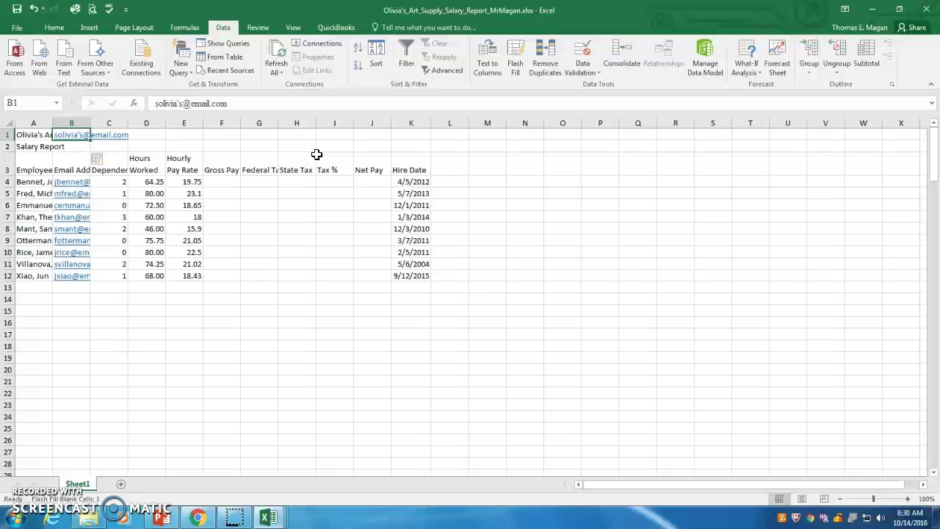
key("Delete")
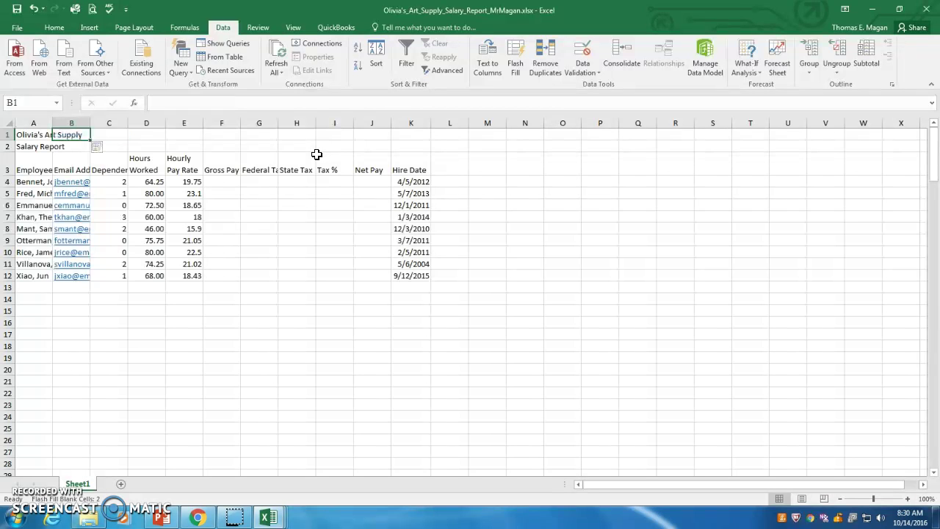
left_click(181, 296)
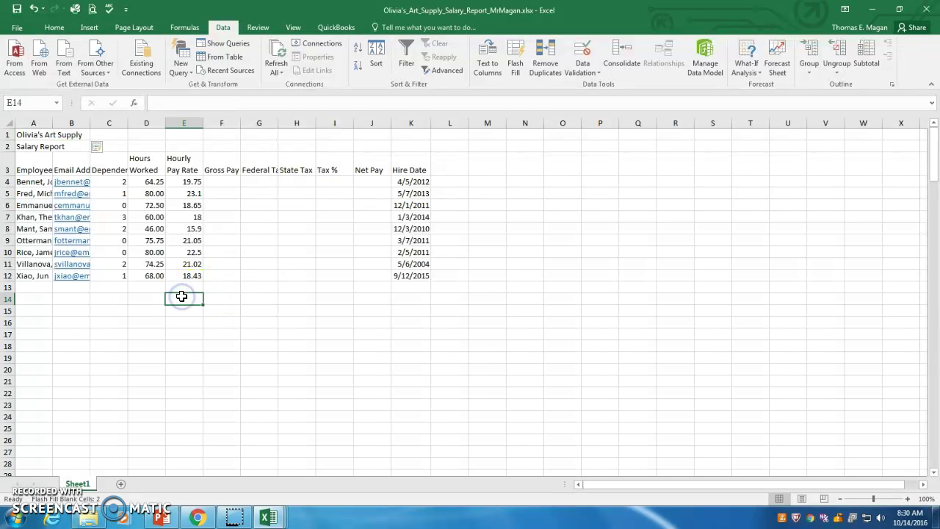